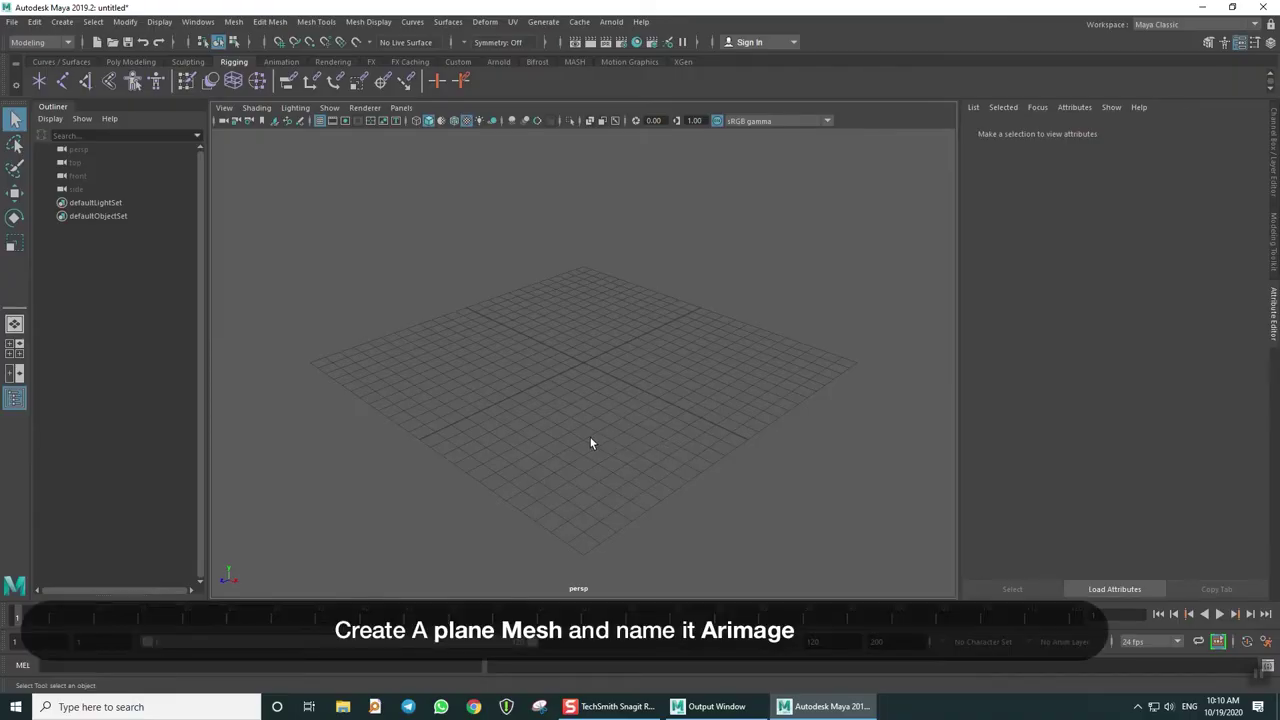
Add a polygon plane and rename its transform from pPlane1 to ArImage
{"action": "left_click", "coordinate": [66, 23]}
{"action": "mouse_move", "coordinate": [101, 69]}
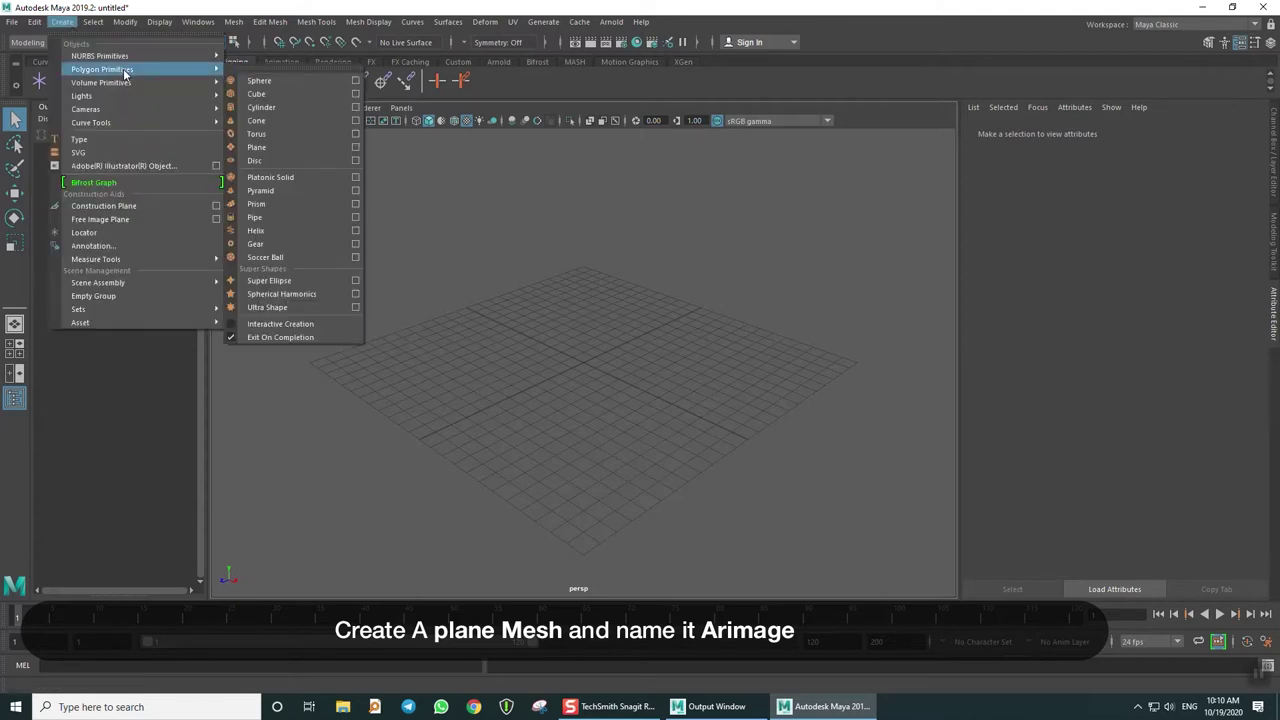
{"action": "left_click", "coordinate": [278, 150]}
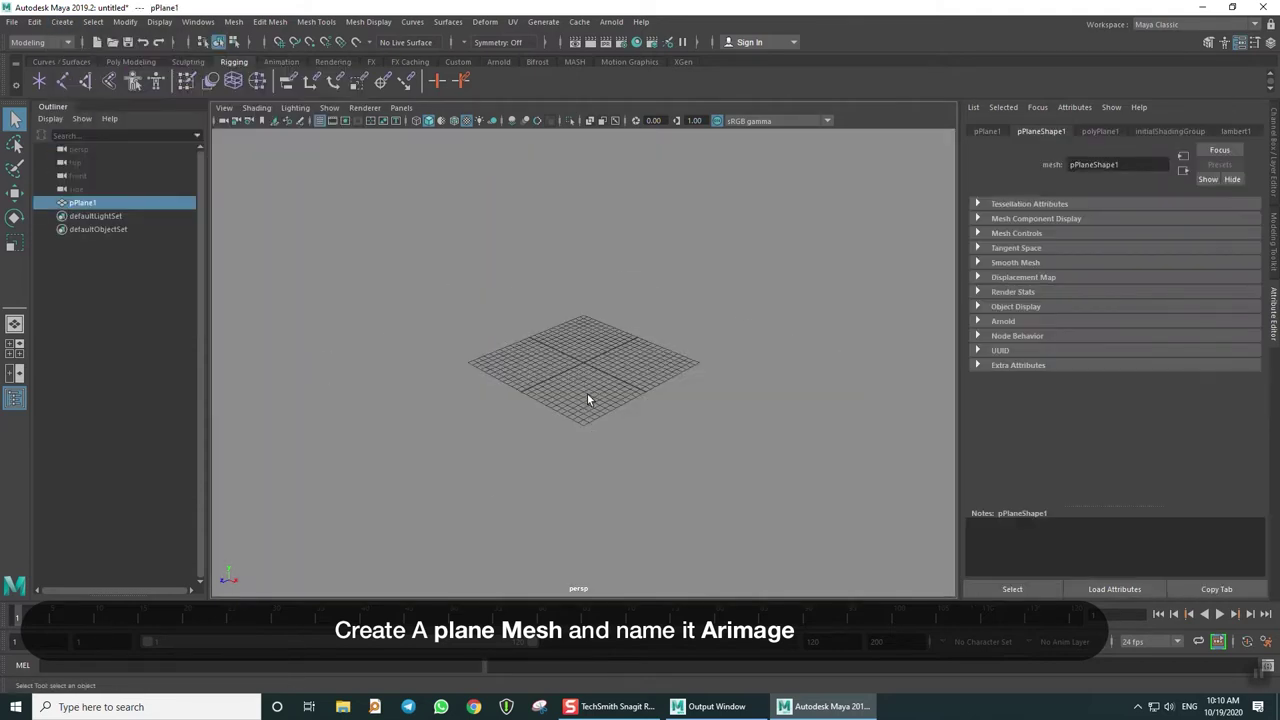
{"action": "scroll", "coordinate": [582, 387], "scroll_direction": "down", "scroll_amount": 5}
{"action": "scroll", "coordinate": [581, 389], "scroll_direction": "down", "scroll_amount": 3}
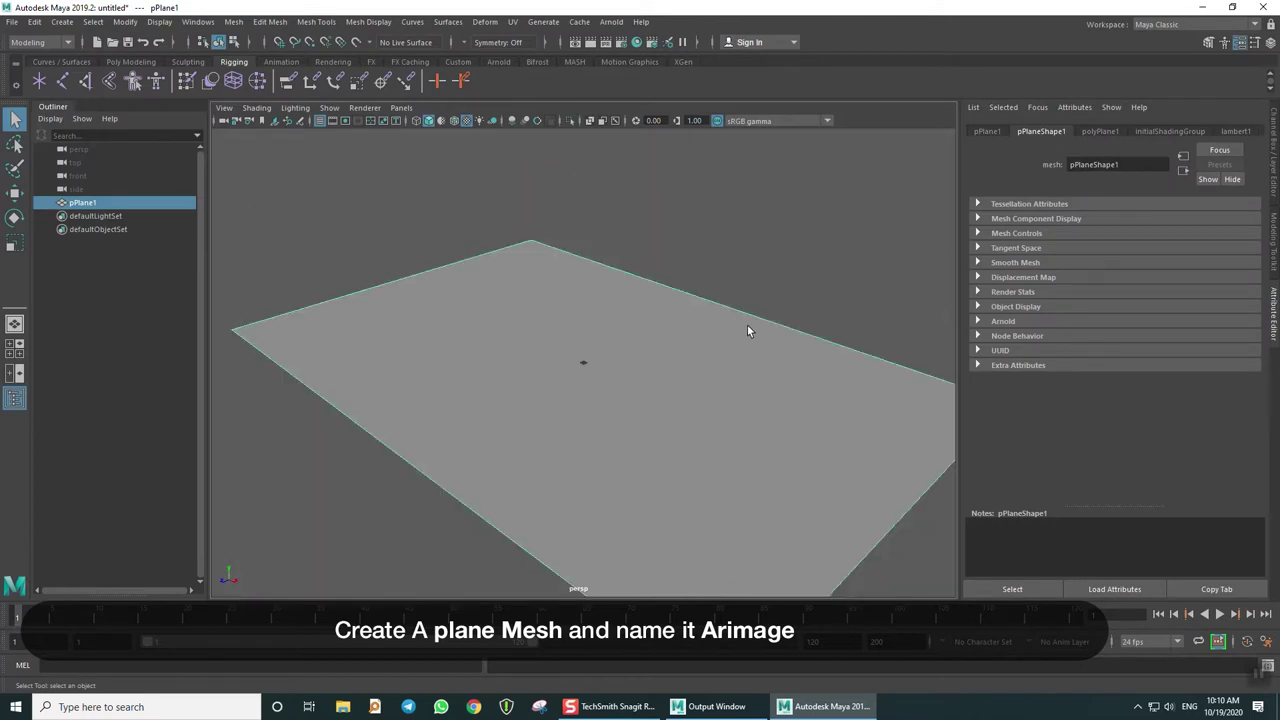
{"action": "left_click", "coordinate": [984, 132]}
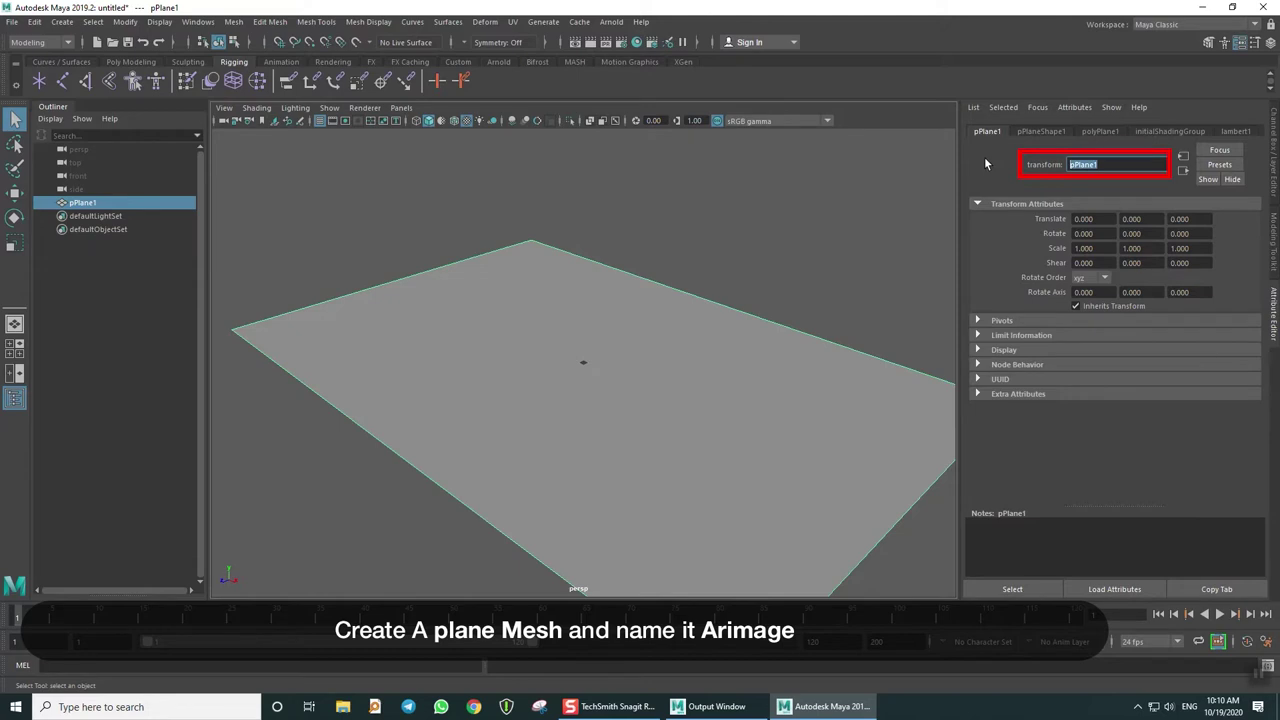
{"action": "type", "text": "Ar"}
{"action": "type", "text": "imag"}
{"action": "key", "text": "Return"}
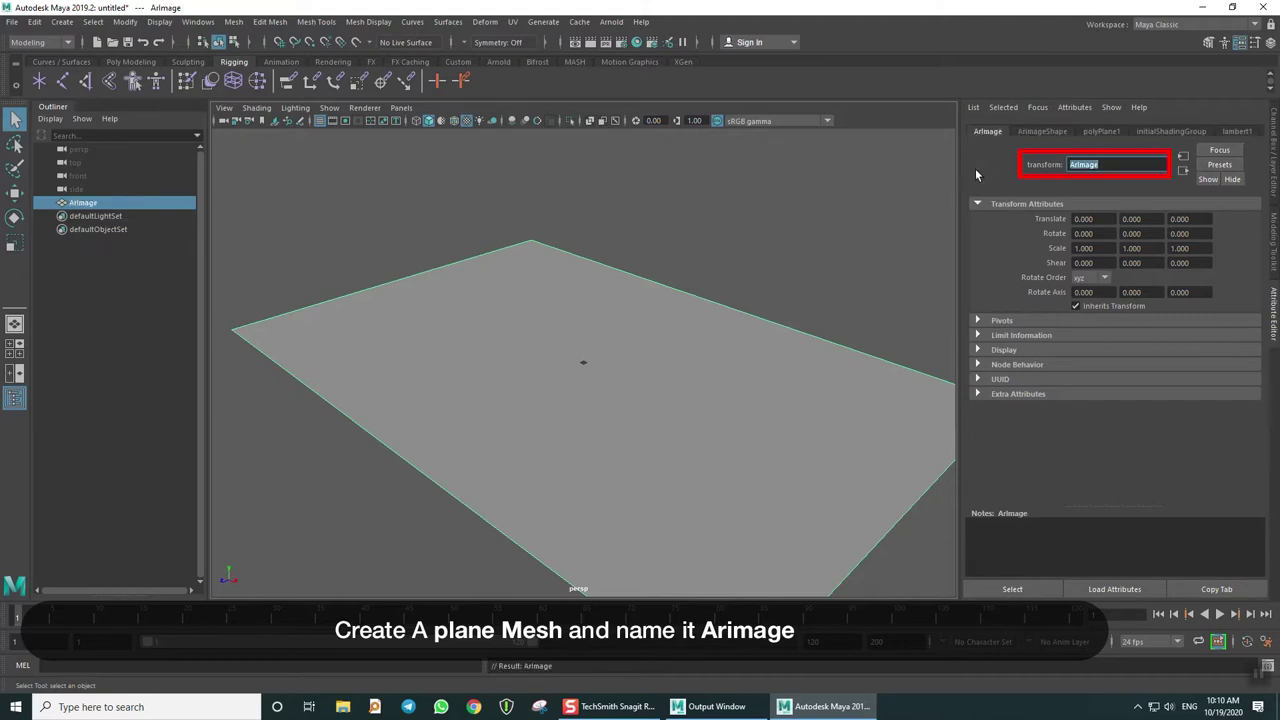
Create a Blinn material in Hypershade and rename blinn1 to Arki
{"action": "left_click", "coordinate": [856, 262]}
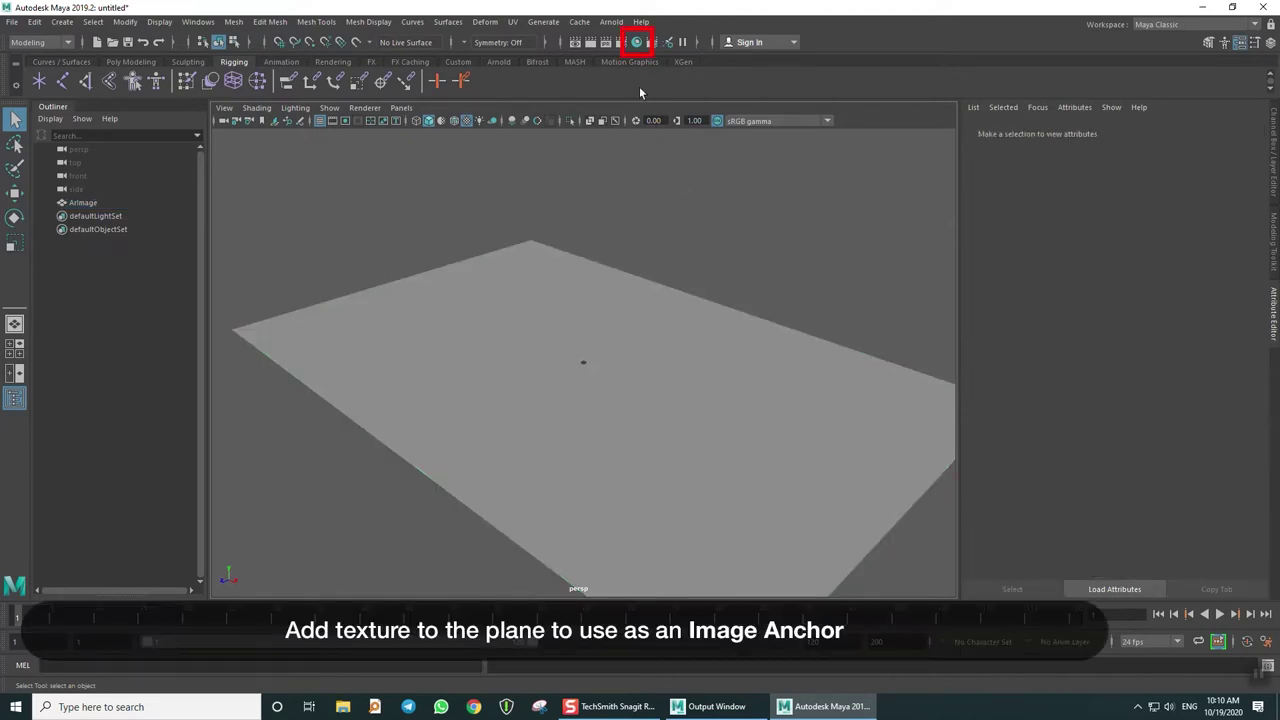
{"action": "left_click", "coordinate": [637, 42]}
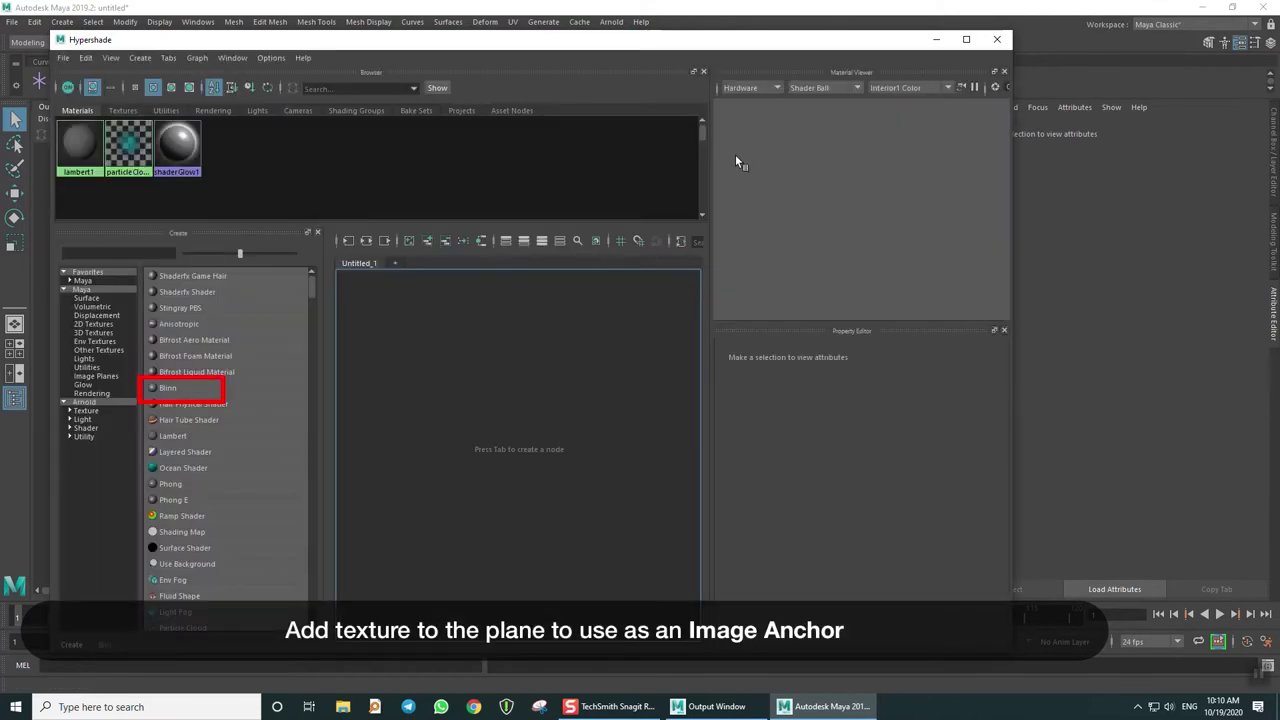
{"action": "left_click", "coordinate": [172, 387]}
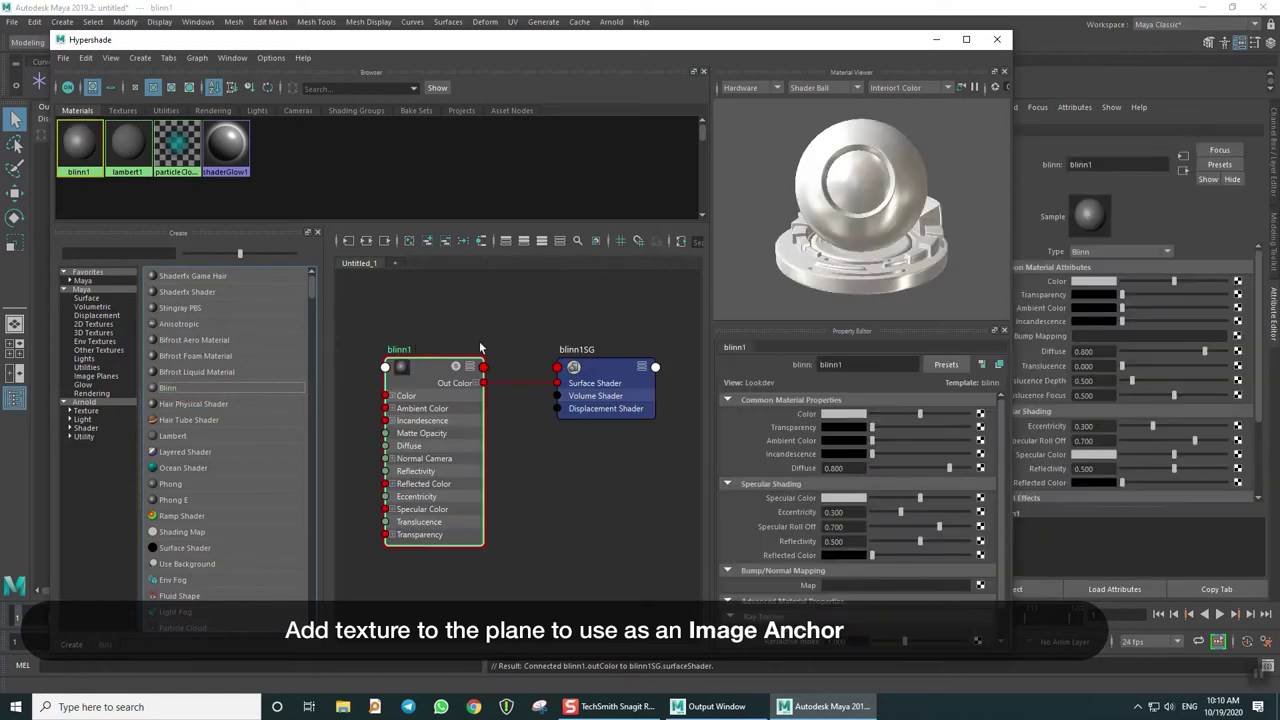
{"action": "left_click", "coordinate": [848, 365]}
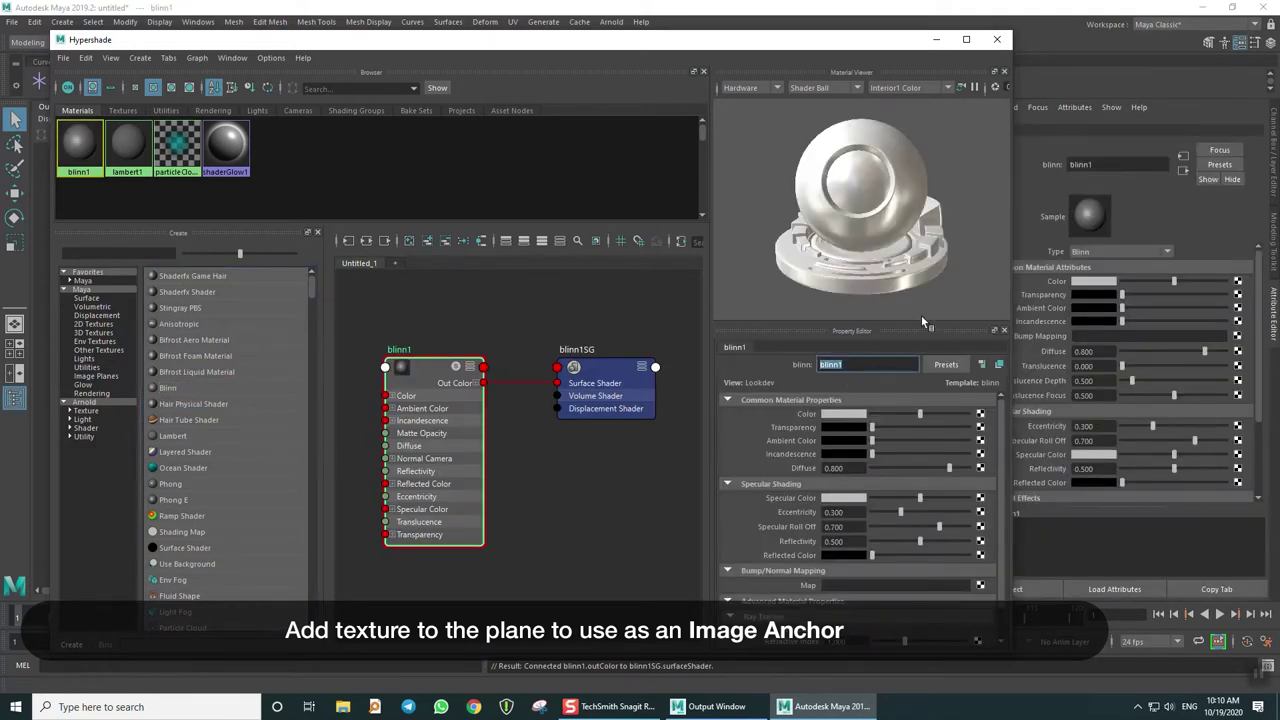
{"action": "type", "text": "Ark"}
{"action": "type", "text": "i"}
{"action": "key", "text": "Return"}
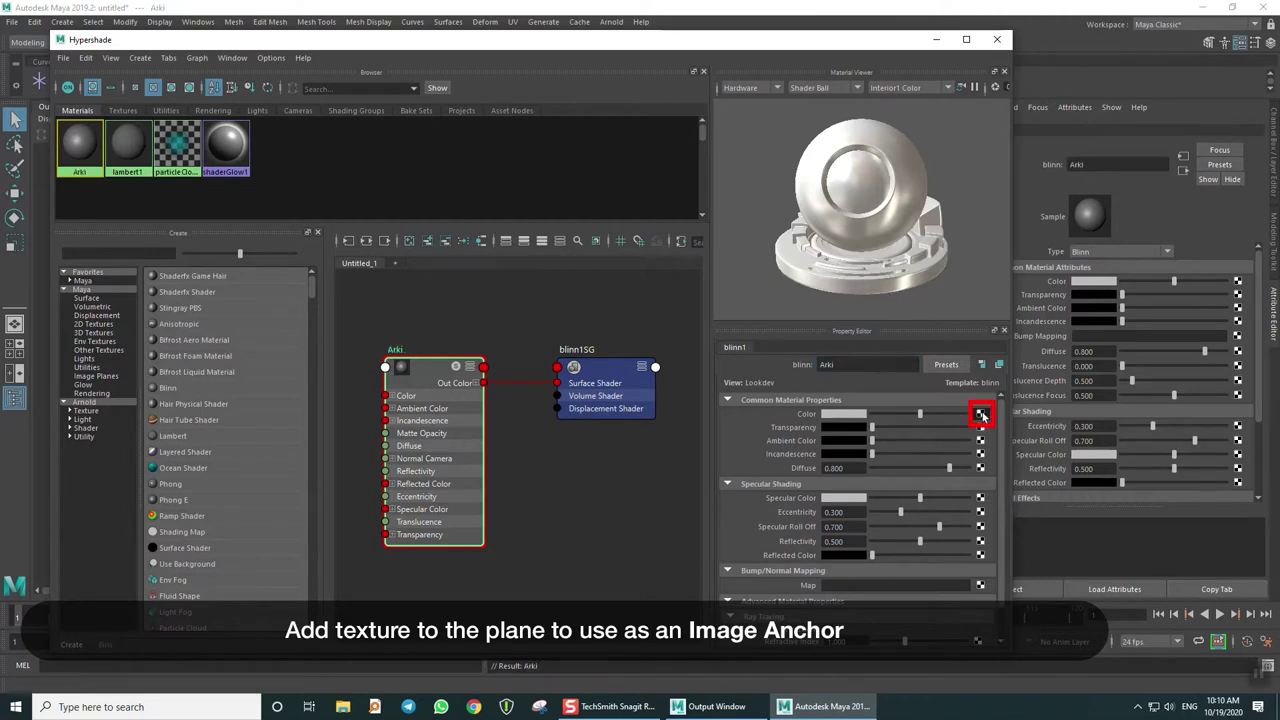
Connect a File texture loading Documents/Arkimage.jpg to Arki's colour, then close Hypershade
{"action": "left_click", "coordinate": [982, 414]}
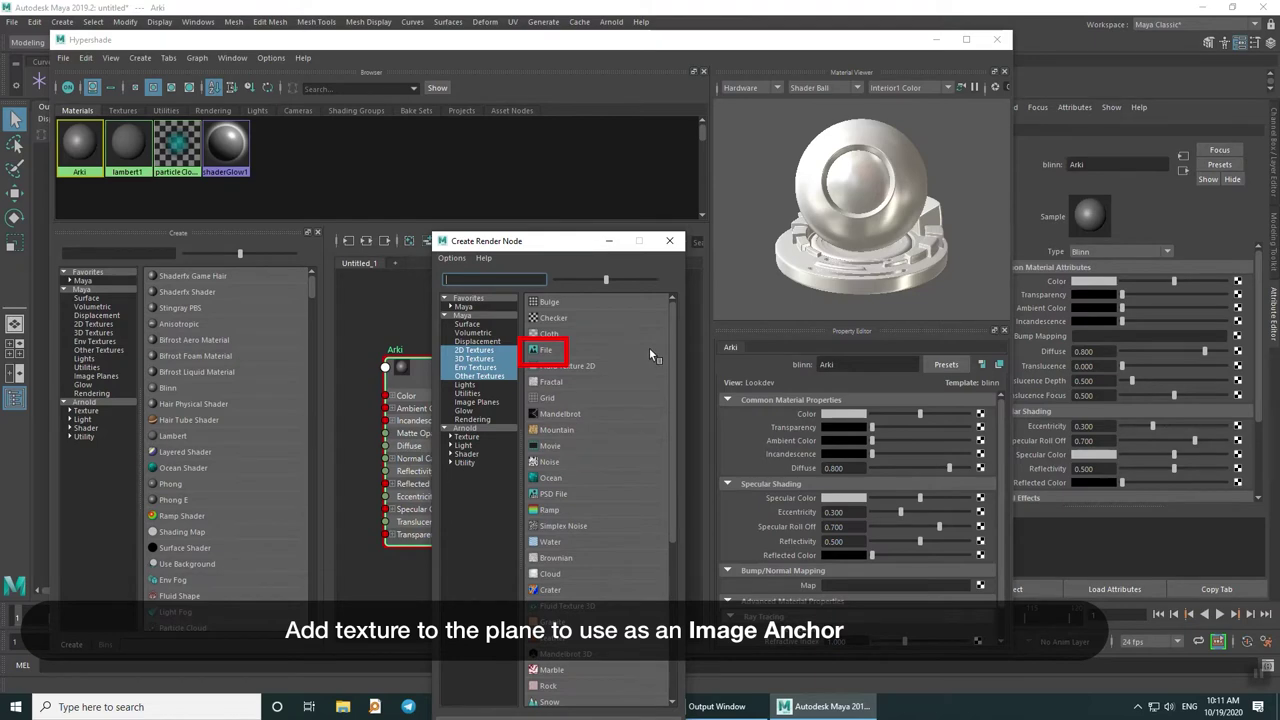
{"action": "left_click", "coordinate": [581, 349]}
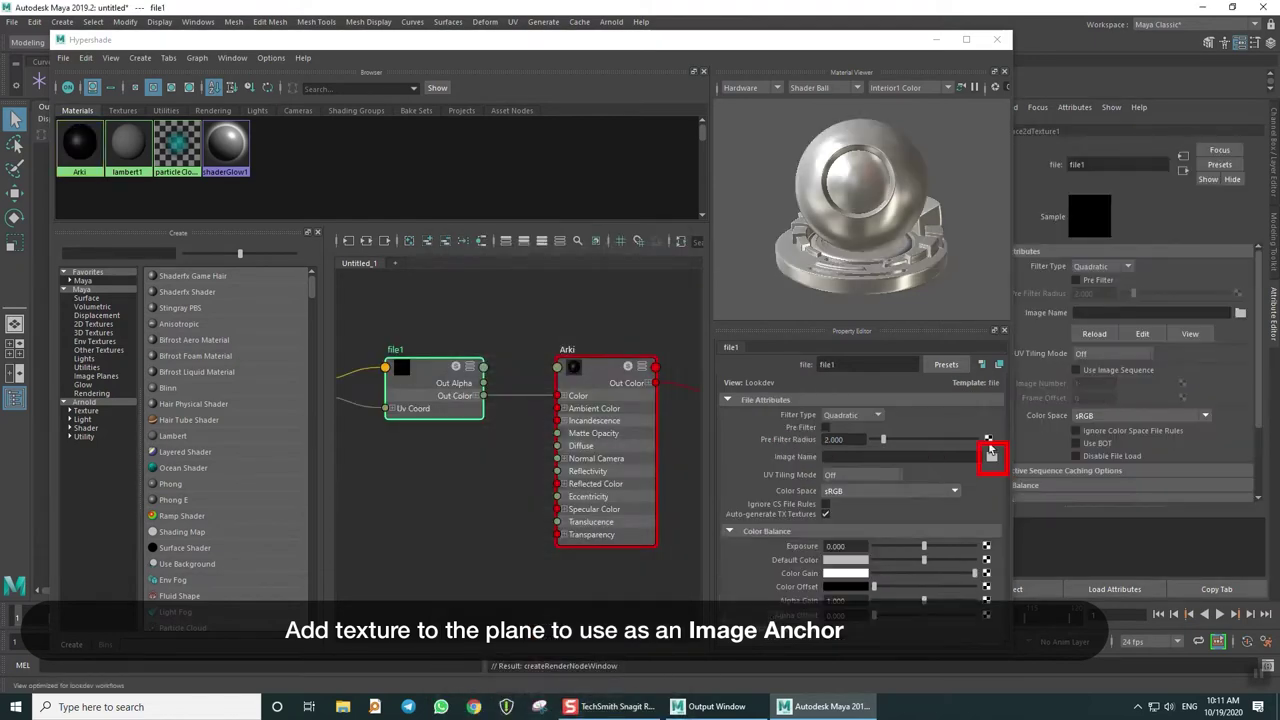
{"action": "left_click", "coordinate": [991, 457]}
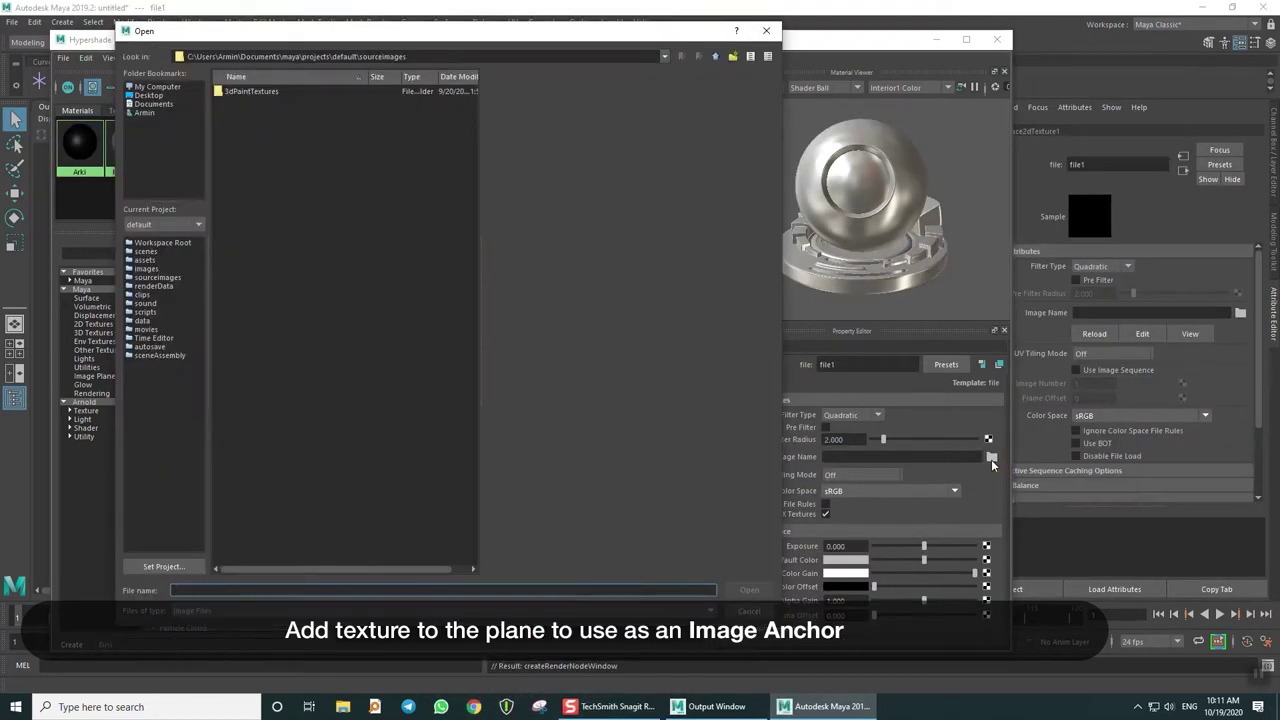
{"action": "left_click", "coordinate": [155, 105]}
{"action": "left_click", "coordinate": [258, 264]}
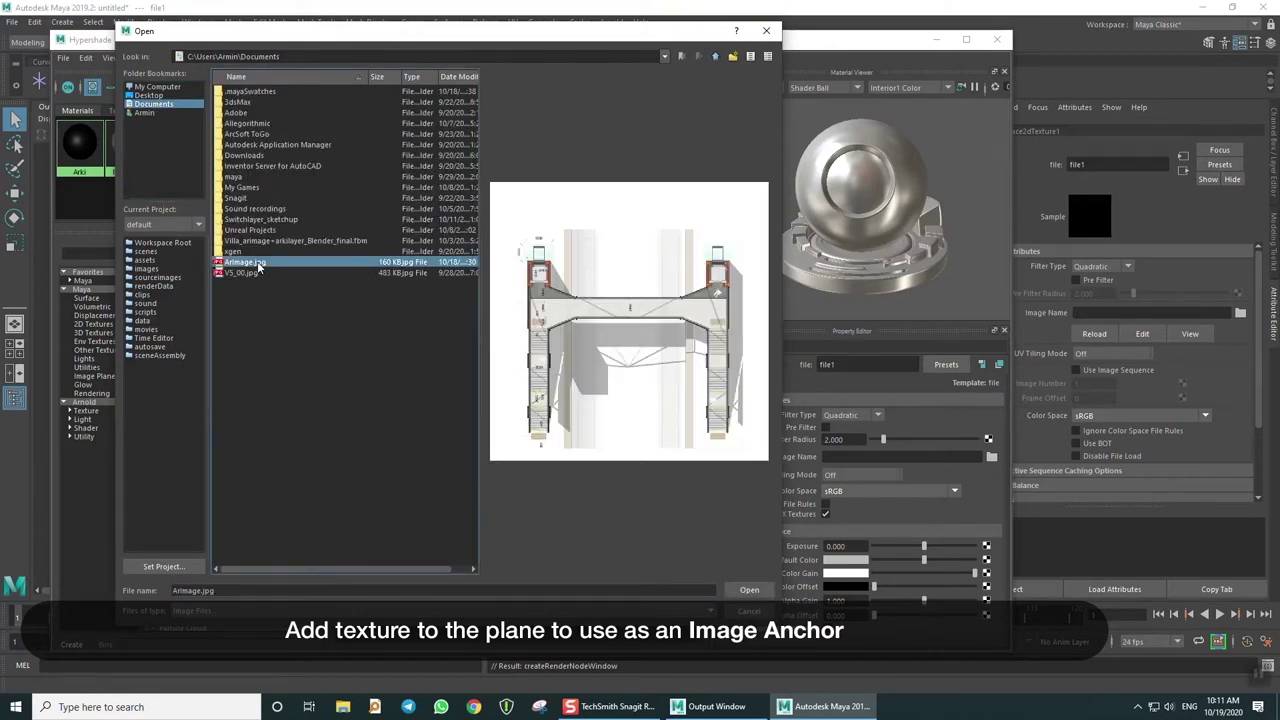
{"action": "left_click", "coordinate": [750, 590]}
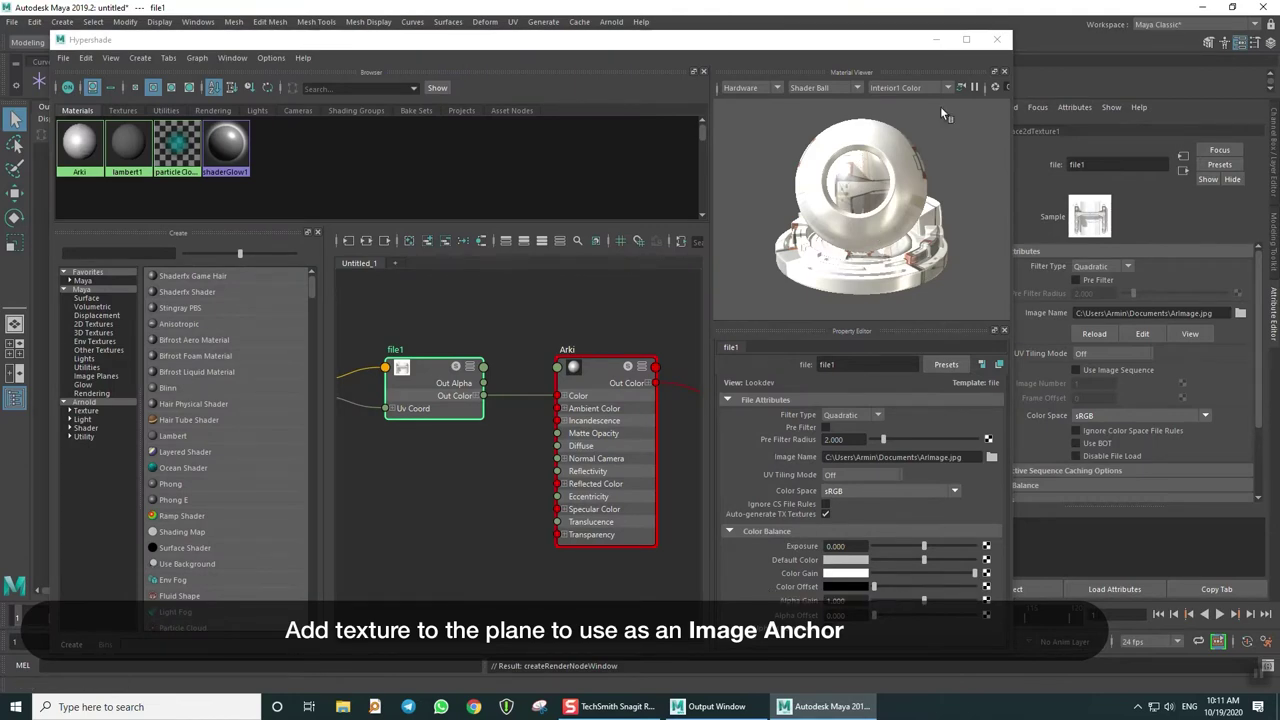
{"action": "left_click", "coordinate": [995, 42]}
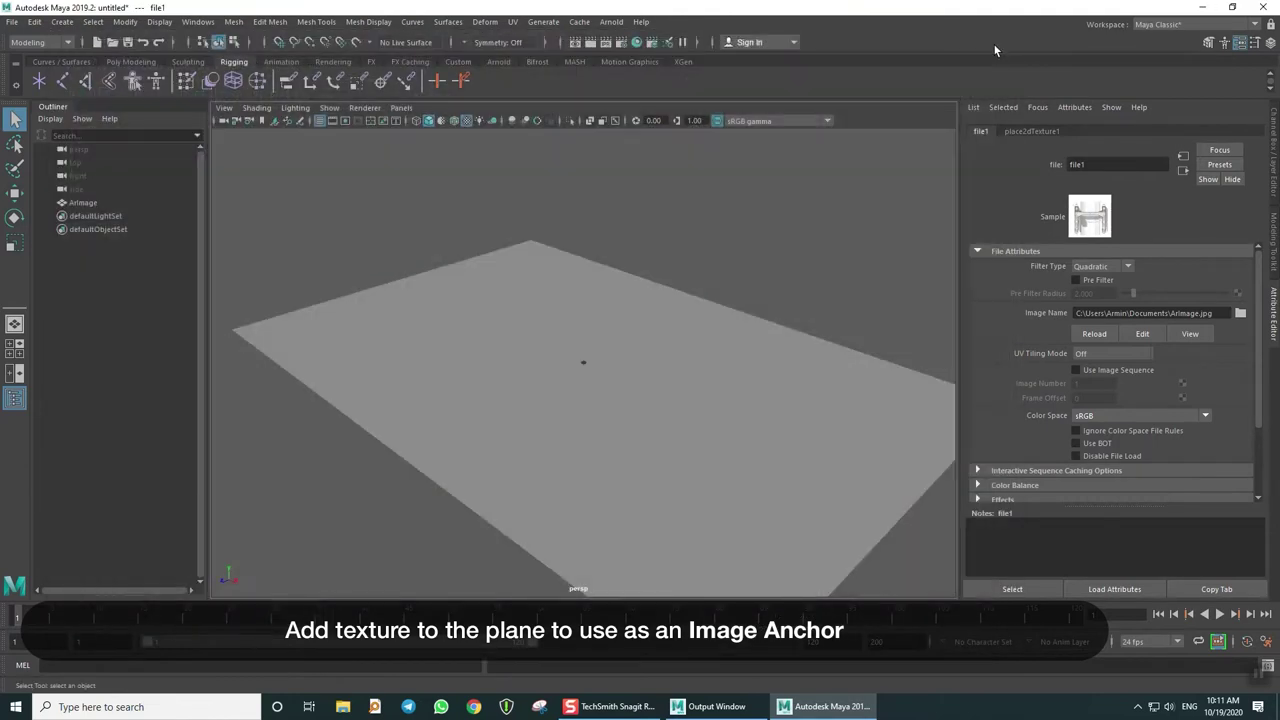
Assign the existing Arki material to the ArImage plane
{"action": "left_click", "coordinate": [624, 368]}
{"action": "right_click_drag", "start_coordinate": [625, 369], "coordinate": [692, 710]}
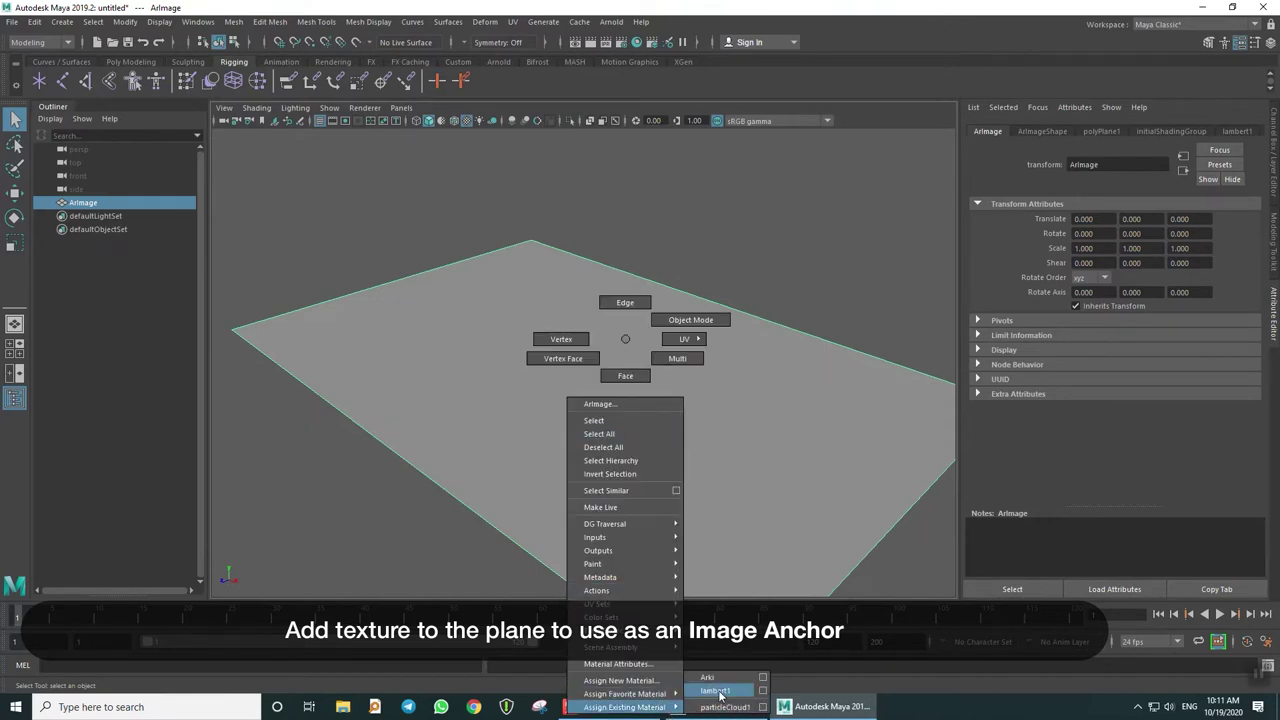
{"action": "right_click_drag", "start_coordinate": [692, 710], "coordinate": [720, 679]}
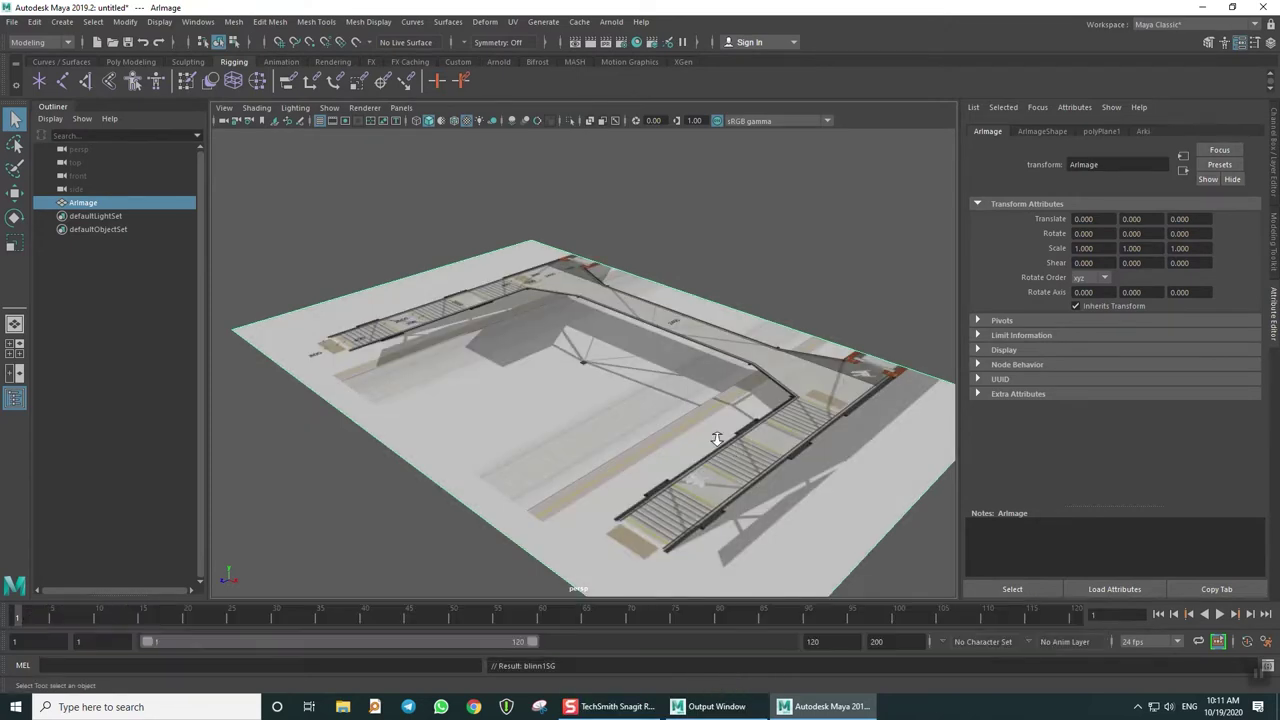
{"action": "scroll", "coordinate": [716, 438], "scroll_direction": "down", "scroll_amount": 2}
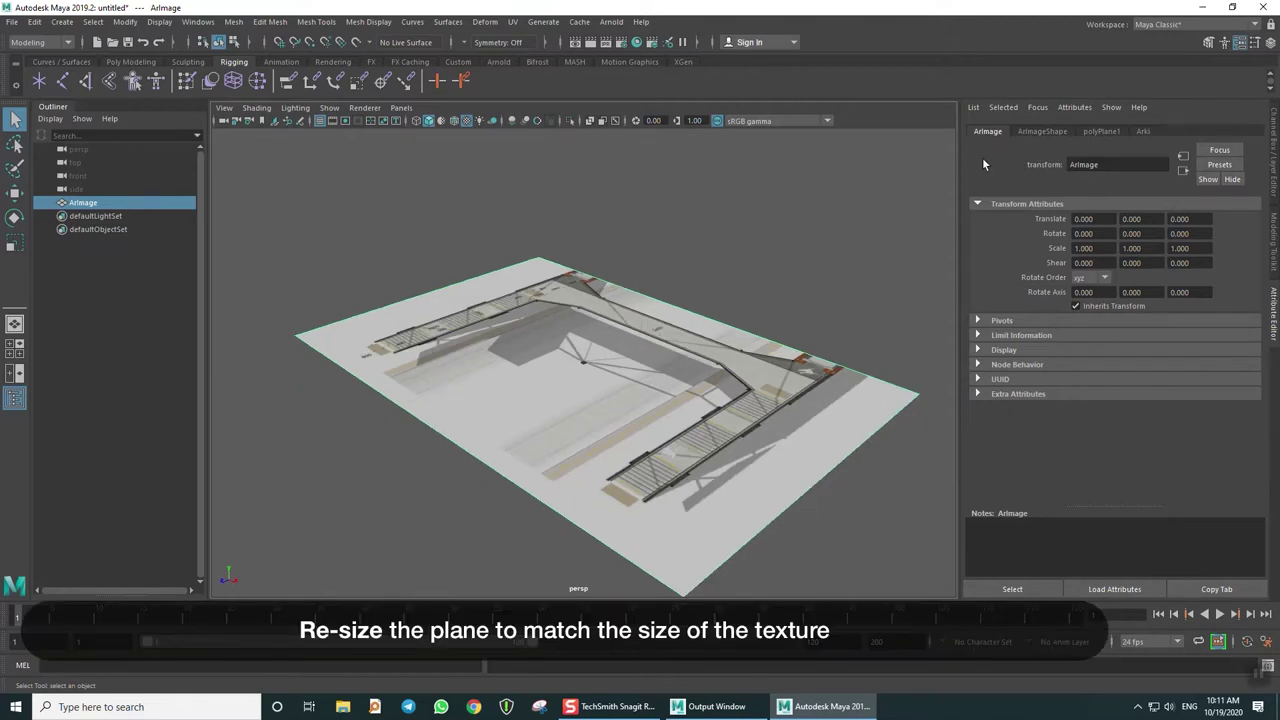
Set polyPlane1 Create UVs to Normalization Off with width 3500 and height 3500
{"action": "left_click", "coordinate": [1042, 131]}
{"action": "left_click", "coordinate": [1106, 133]}
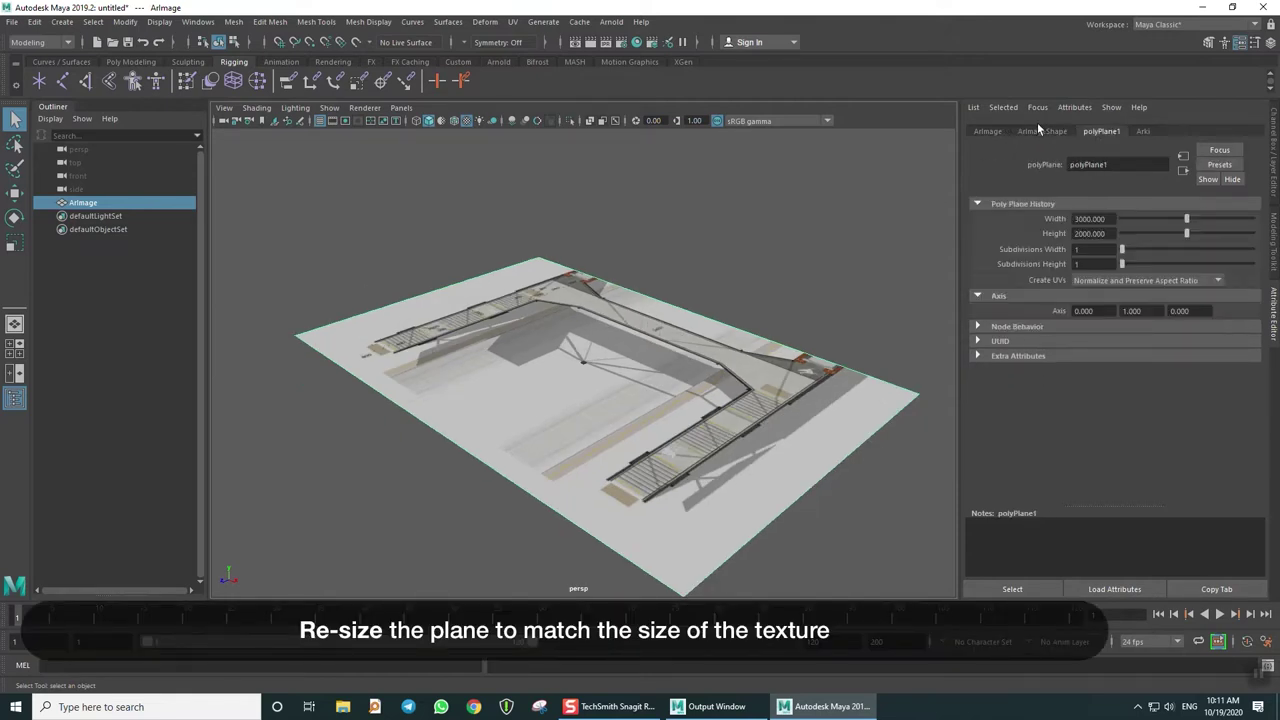
{"action": "left_click", "coordinate": [1219, 284]}
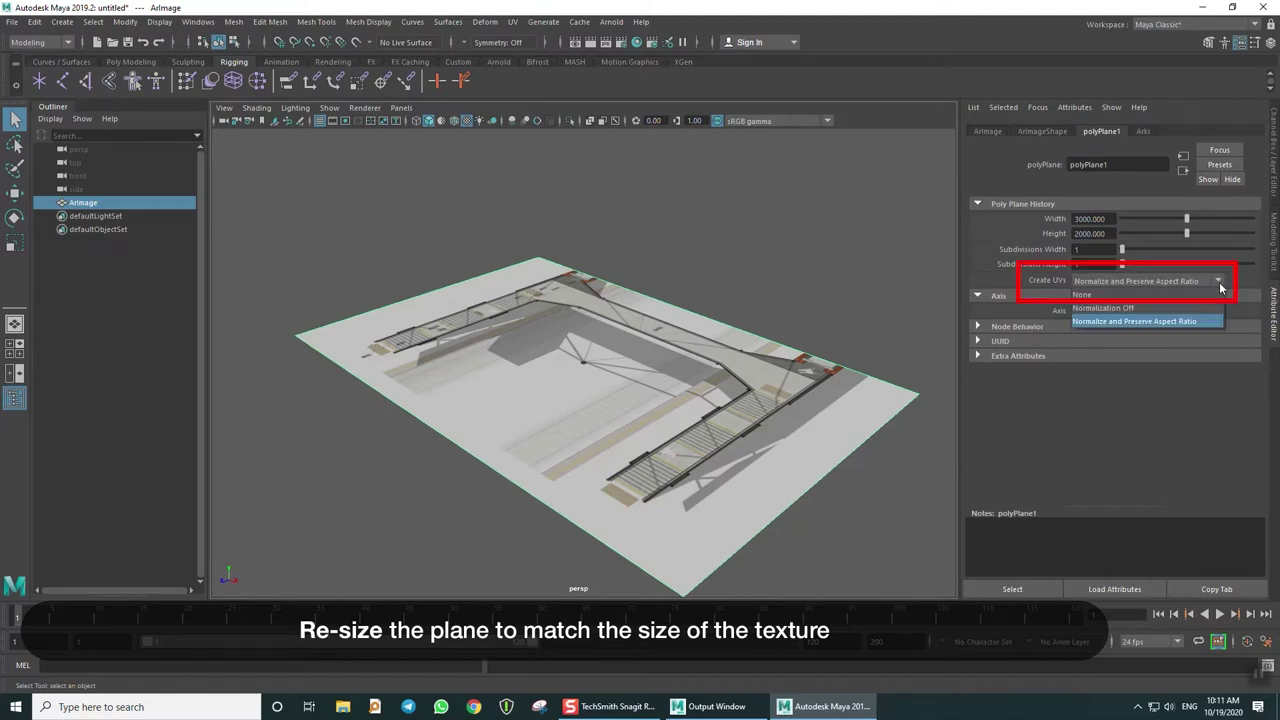
{"action": "left_click", "coordinate": [1165, 310]}
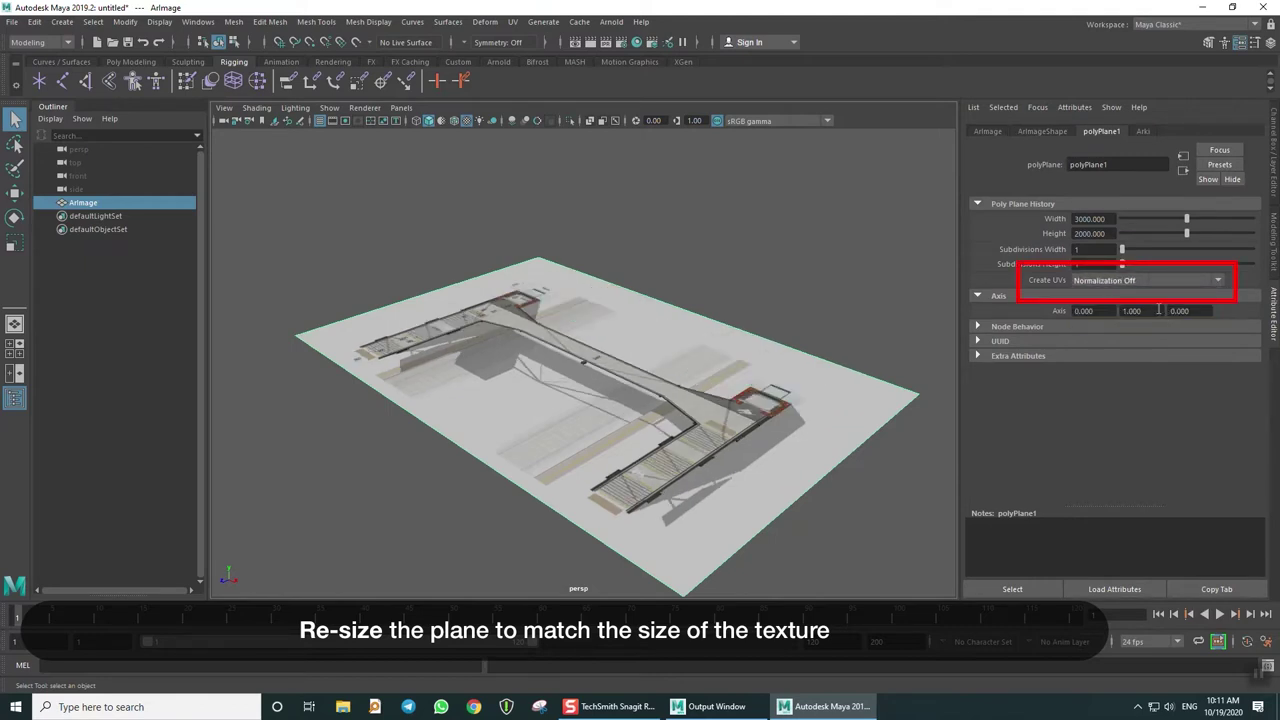
{"action": "left_click", "coordinate": [1112, 219]}
{"action": "type", "text": "350"}
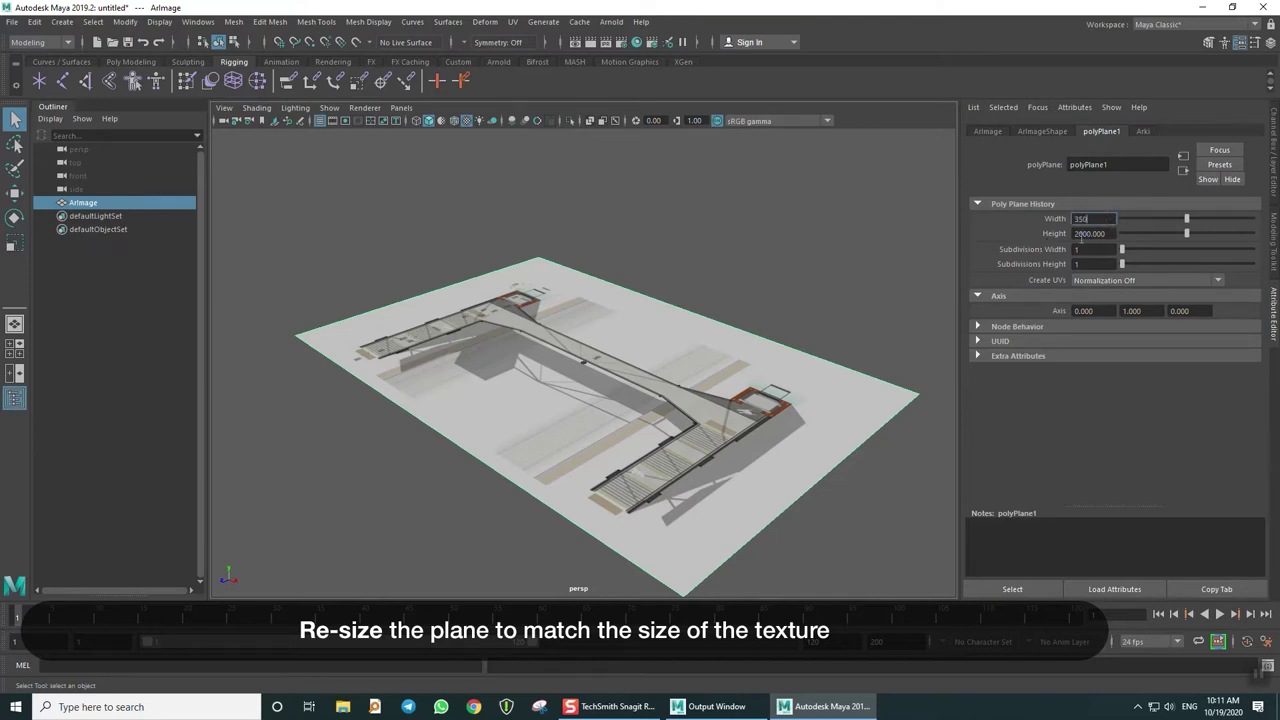
{"action": "type", "text": "0"}
{"action": "left_click", "coordinate": [1112, 233]}
{"action": "type", "text": "35"}
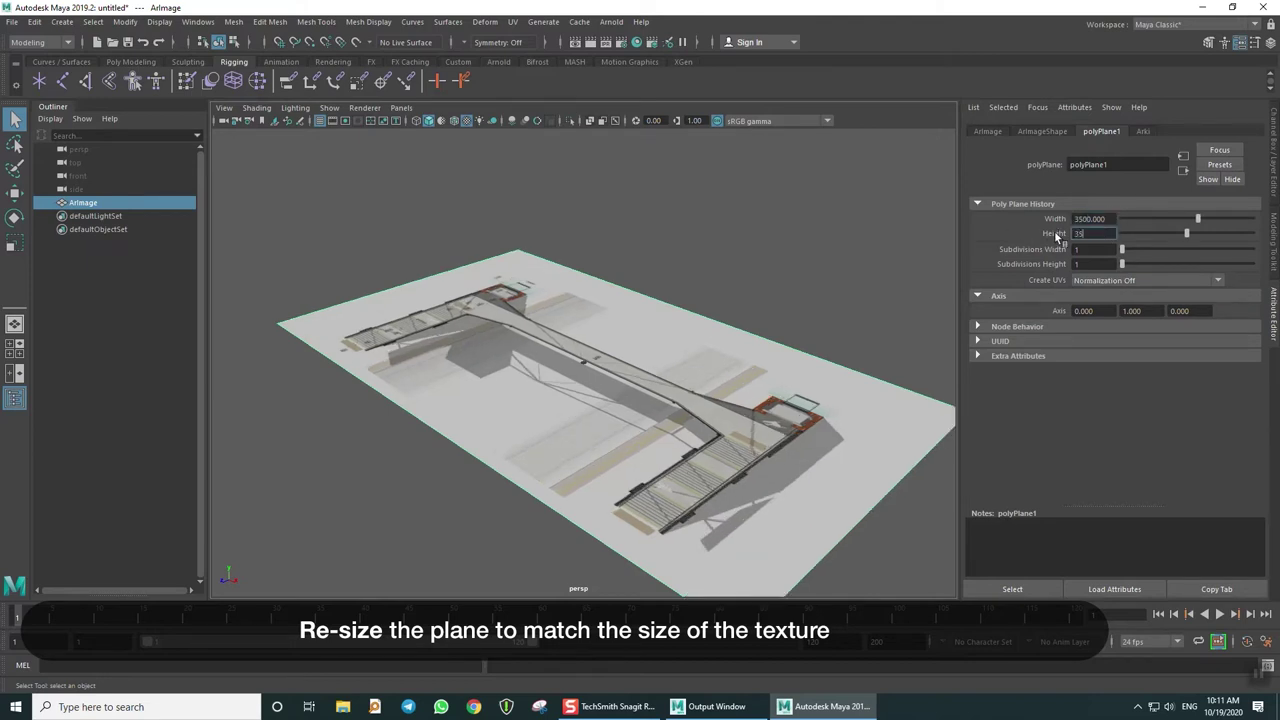
{"action": "type", "text": "0"}
{"action": "key", "text": "Return"}
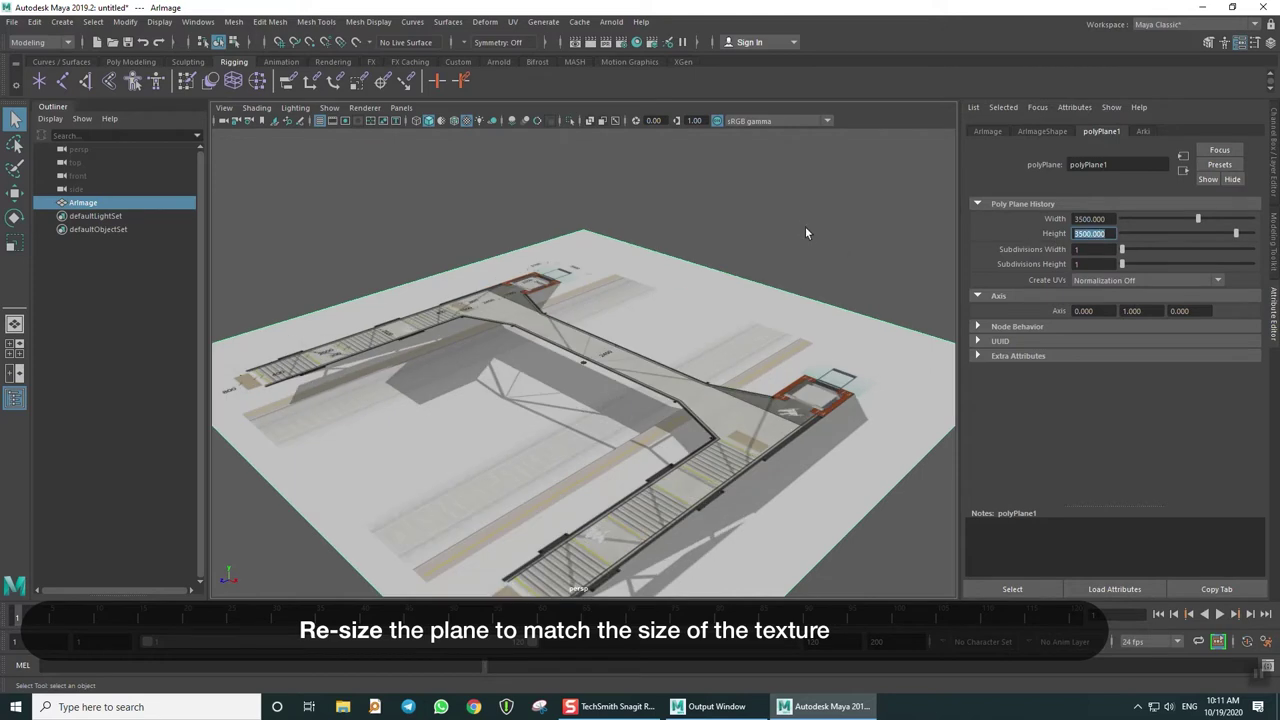
{"action": "scroll", "coordinate": [805, 228], "scroll_direction": "down", "scroll_amount": 3}
{"action": "scroll", "coordinate": [805, 228], "scroll_direction": "down", "scroll_amount": 3}
{"action": "scroll", "coordinate": [790, 250], "scroll_direction": "up", "scroll_amount": 1}
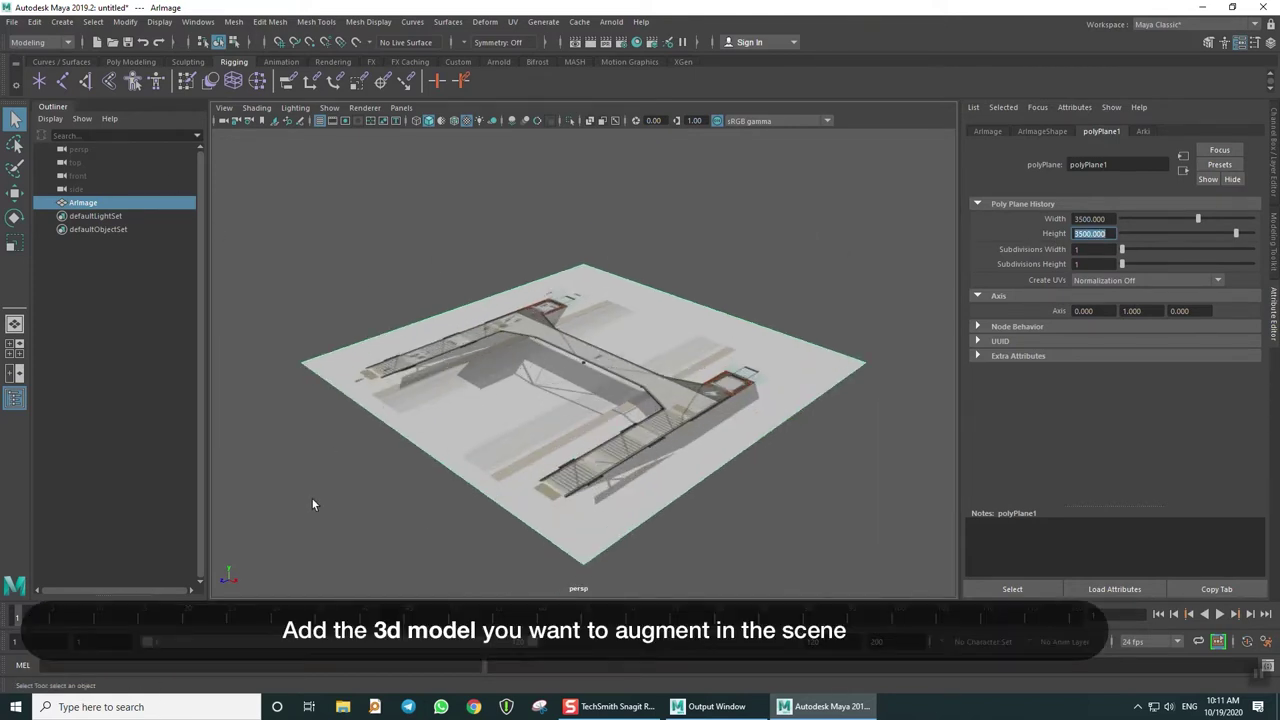
Import Beacon.FBX from the Desktop's Bridges folder
{"action": "left_click", "coordinate": [12, 21]}
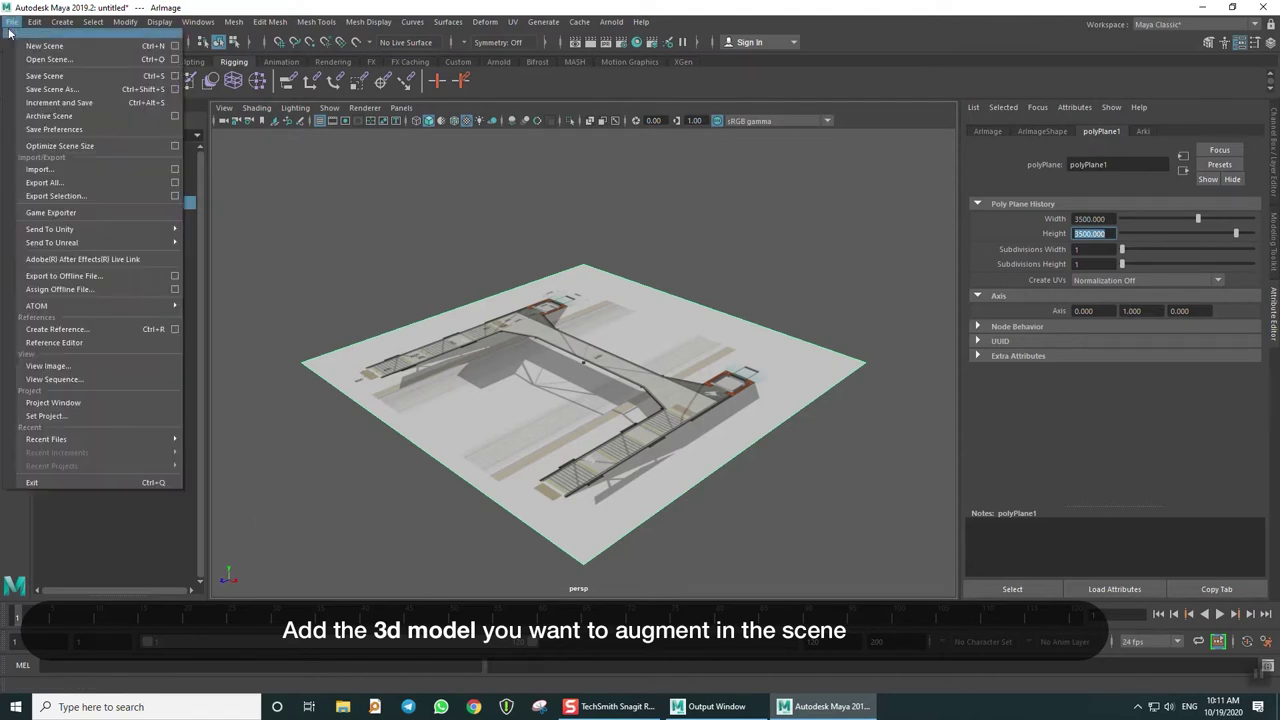
{"action": "left_click", "coordinate": [55, 171]}
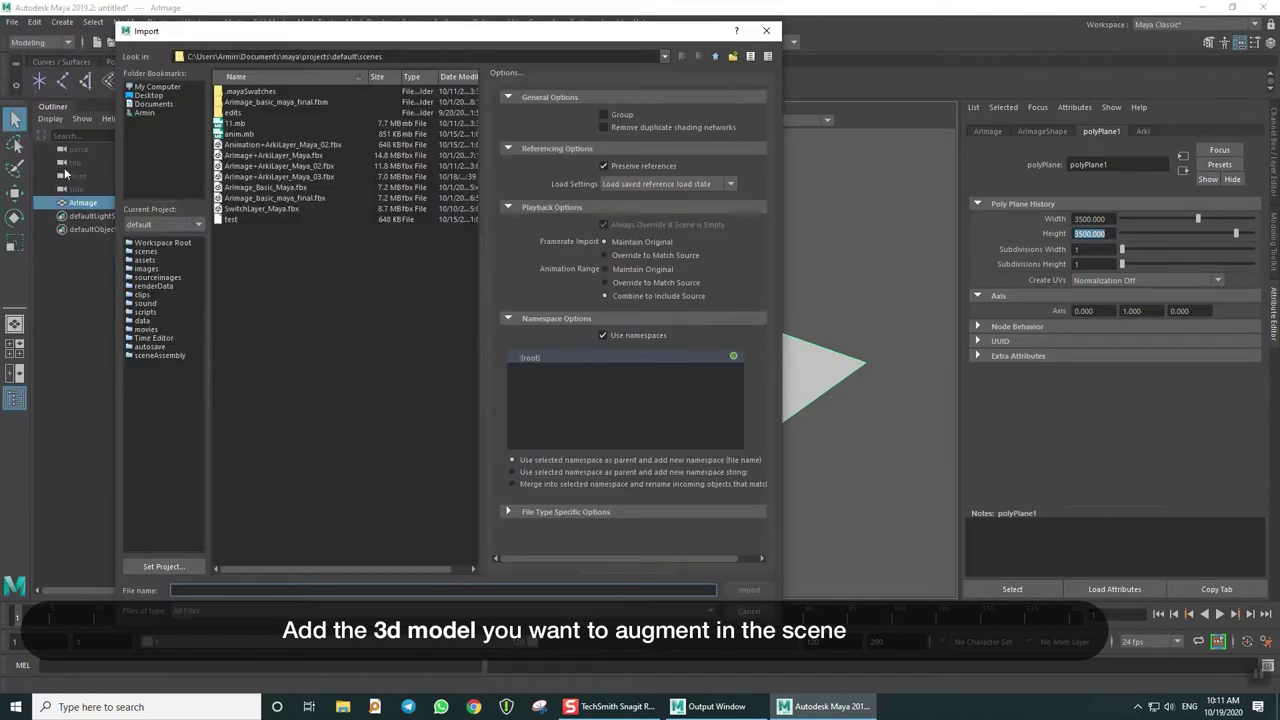
{"action": "left_click", "coordinate": [149, 95]}
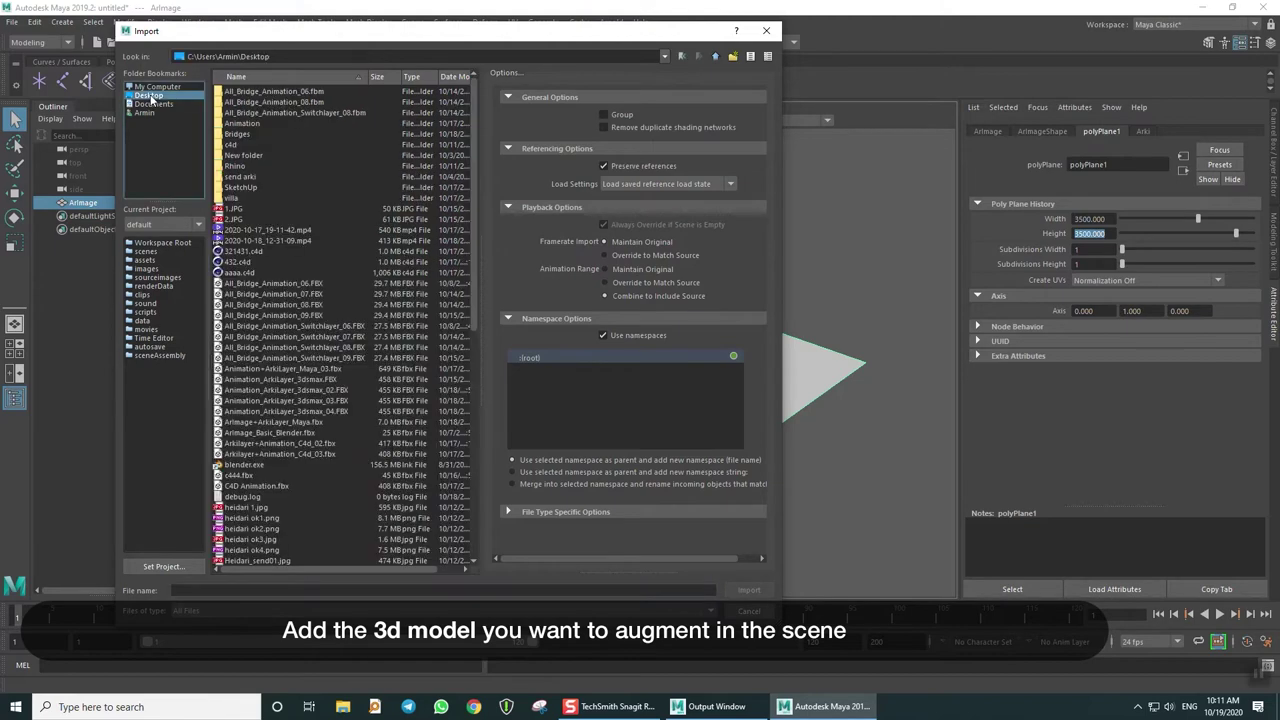
{"action": "double_click", "coordinate": [250, 133]}
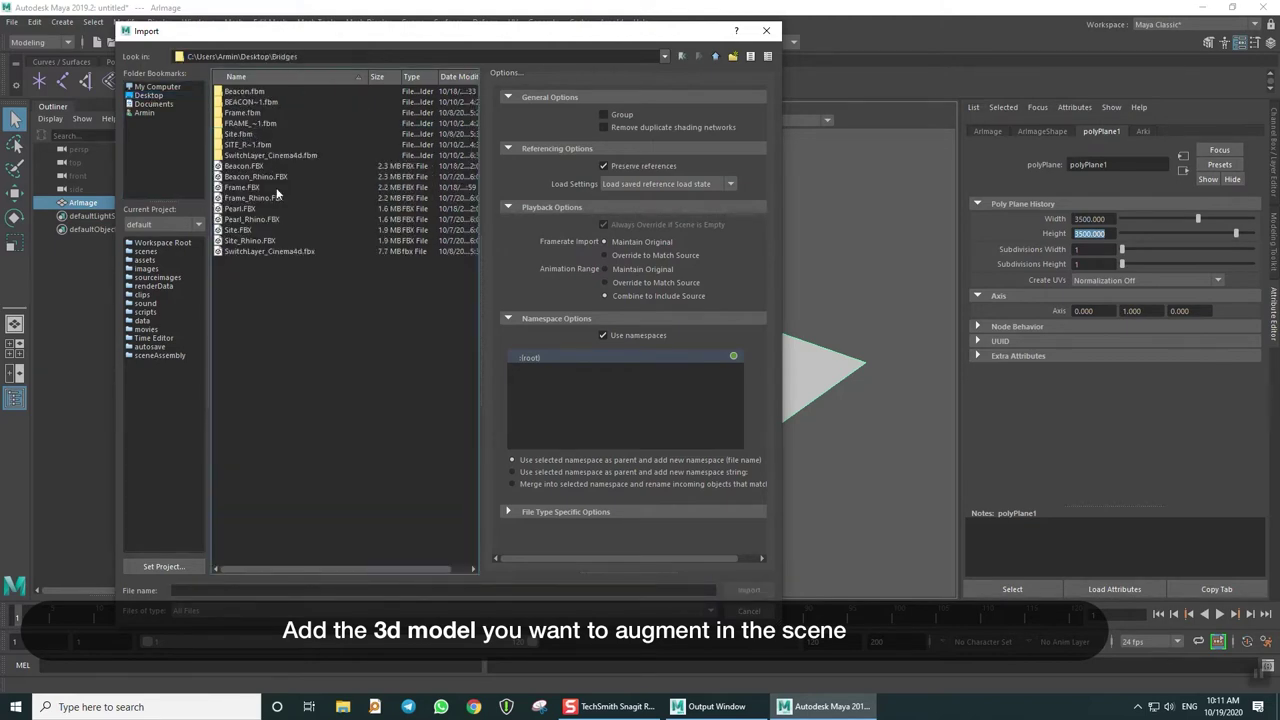
{"action": "double_click", "coordinate": [251, 168]}
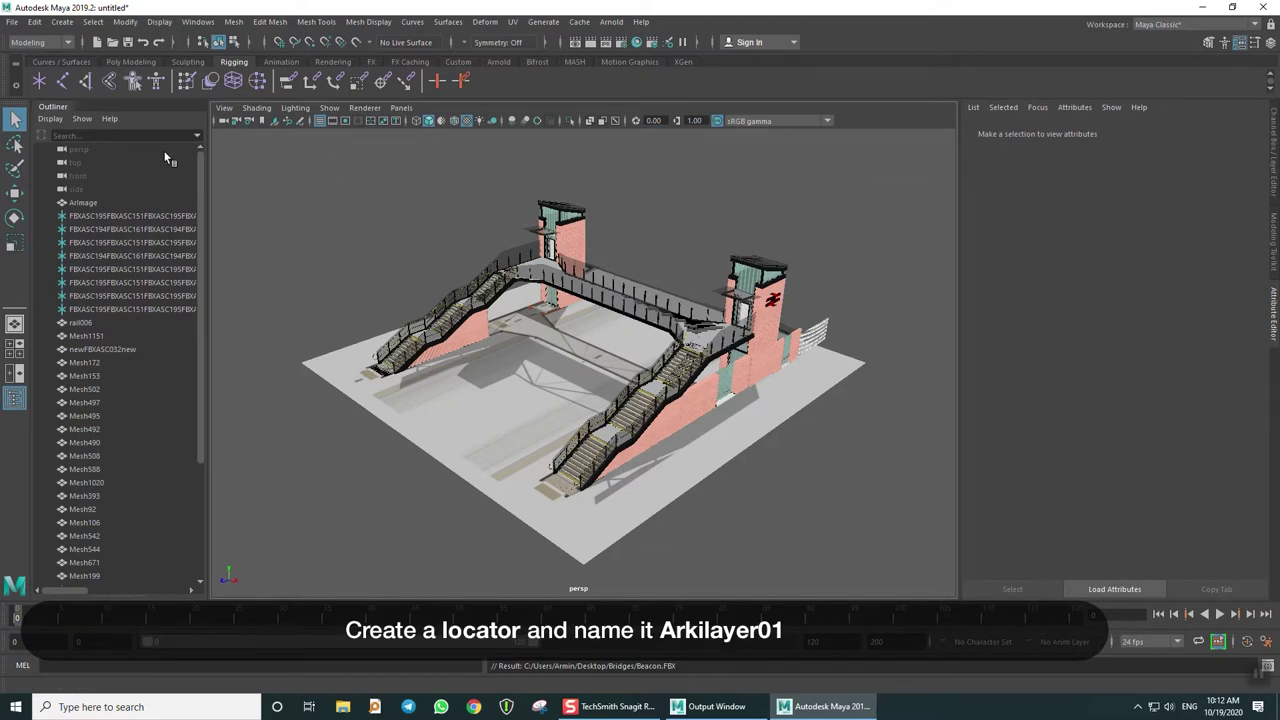
Create a locator and rename it ArkiLayer01
{"action": "left_click", "coordinate": [43, 85]}
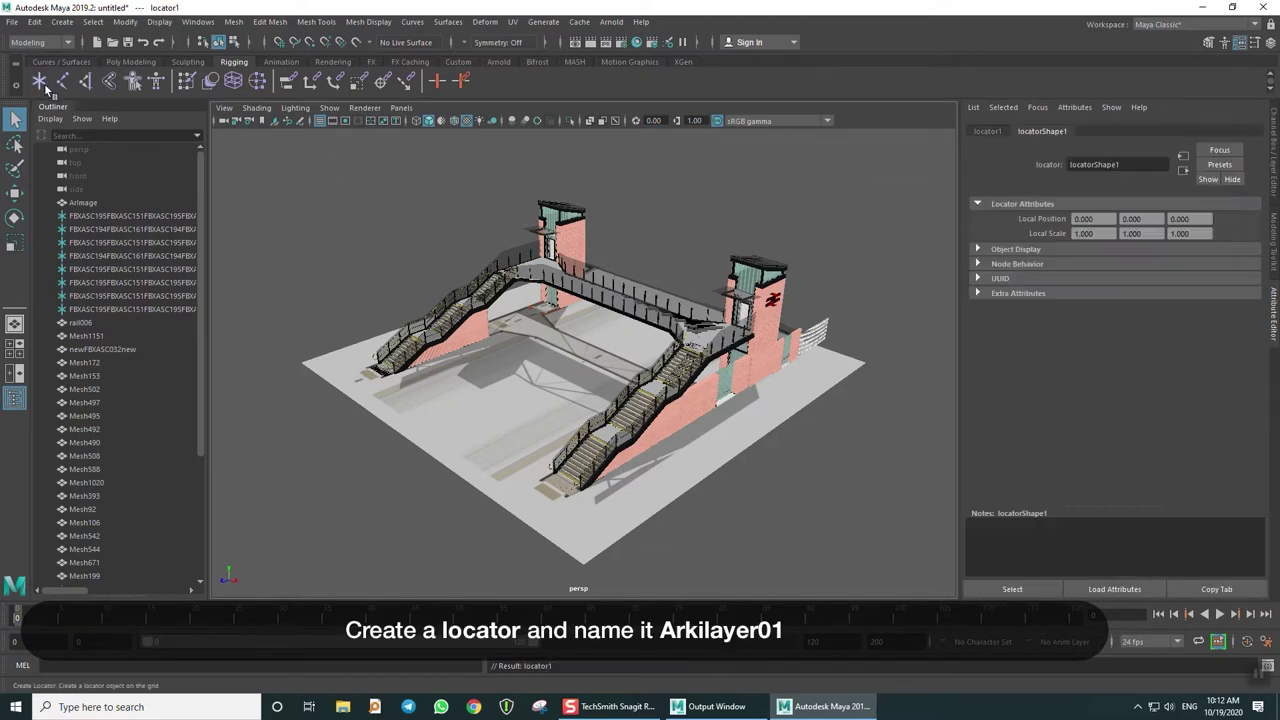
{"action": "left_click", "coordinate": [985, 132]}
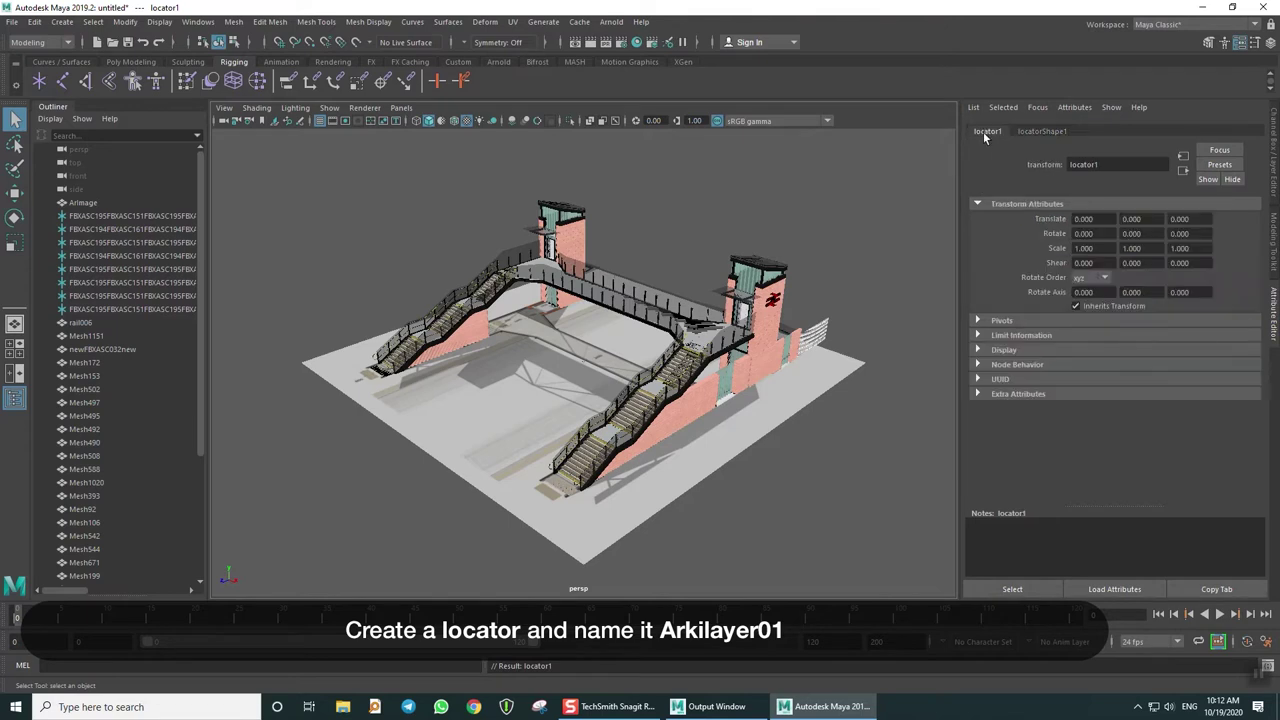
{"action": "double_click", "coordinate": [1134, 165]}
{"action": "type", "text": "ArkiLayer0"}
{"action": "type", "text": "1"}
{"action": "key", "text": "Return"}
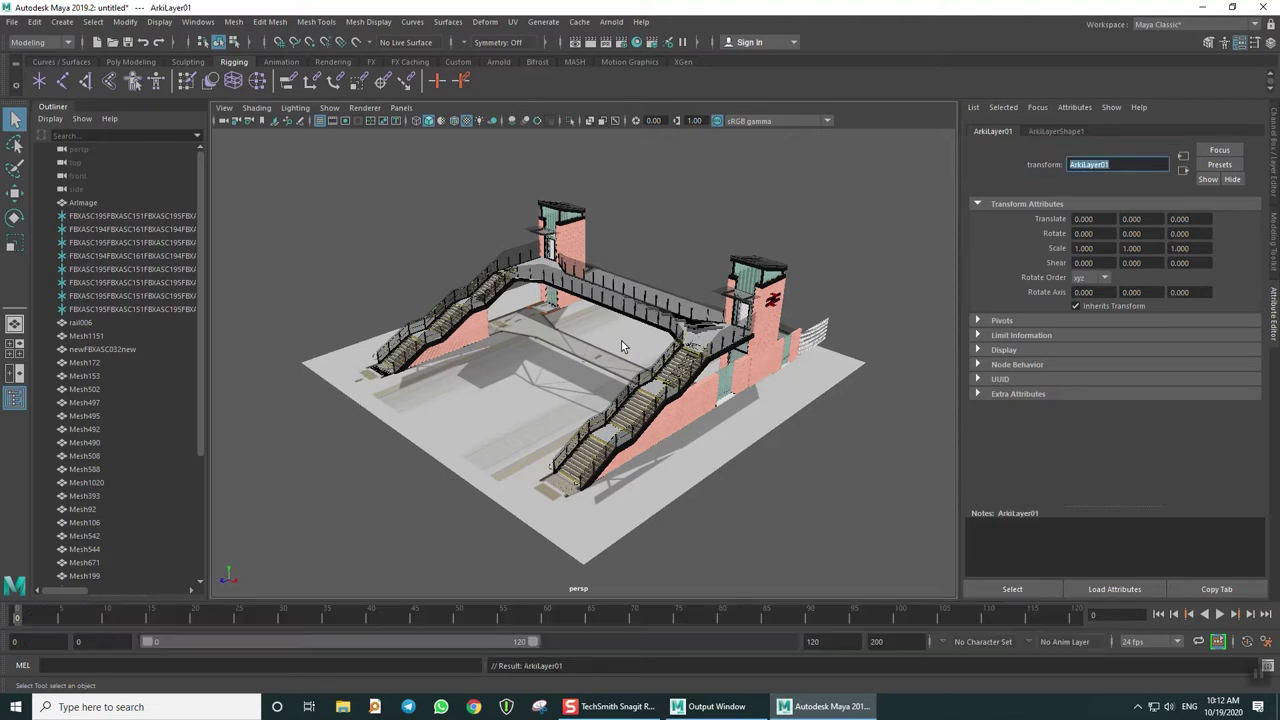
Parent all the imported Beacon bridge meshes under ArkiLayer01 in the Outliner
{"action": "left_click", "coordinate": [148, 213]}
{"action": "scroll", "coordinate": [137, 305], "scroll_direction": "down", "scroll_amount": 5}
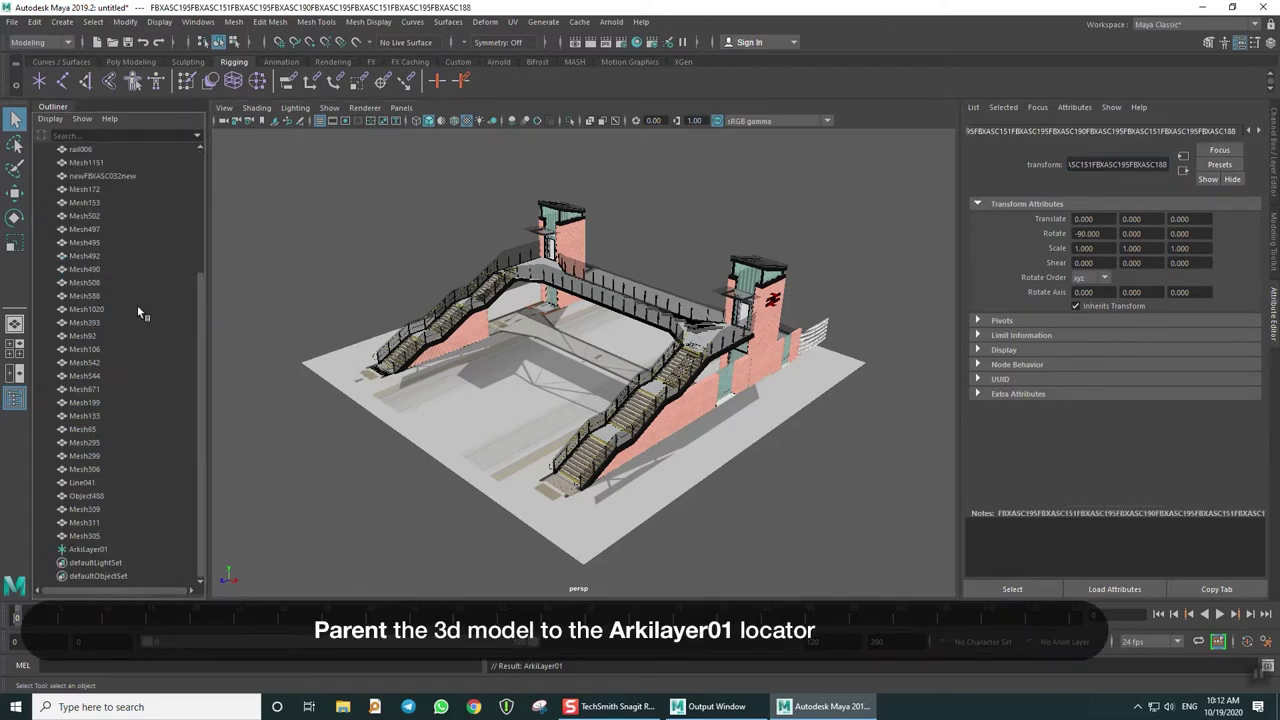
{"action": "left_click", "coordinate": [96, 535], "text": "shift"}
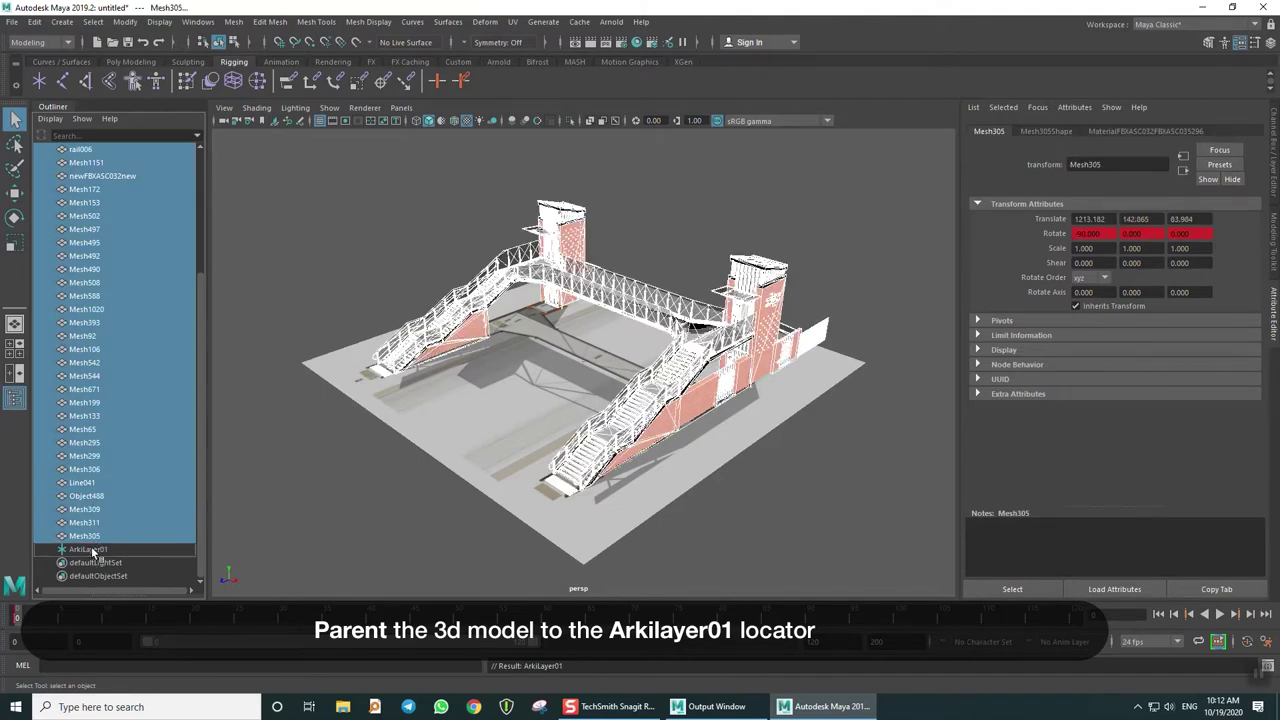
{"action": "middle_click_drag", "start_coordinate": [95, 537], "coordinate": [92, 550]}
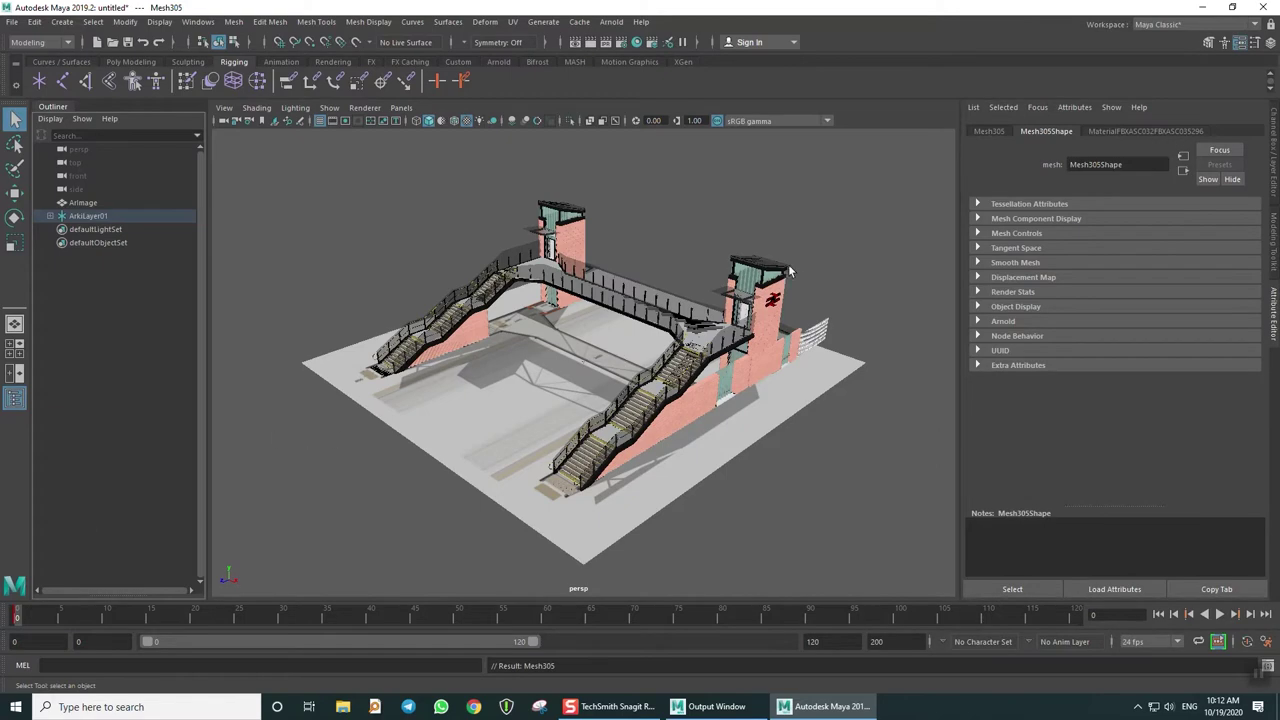
{"action": "mouse_move", "coordinate": [702, 197]}
{"action": "left_mouse_down", "text": "alt"}
{"action": "mouse_move", "coordinate": [710, 214]}
{"action": "mouse_move", "coordinate": [691, 206]}
{"action": "mouse_move", "coordinate": [701, 217]}
{"action": "left_mouse_up", "text": "alt"}
Move the ArImage plane with the Move tool until its plan lines up under the footbridge
{"action": "left_click", "coordinate": [572, 404]}
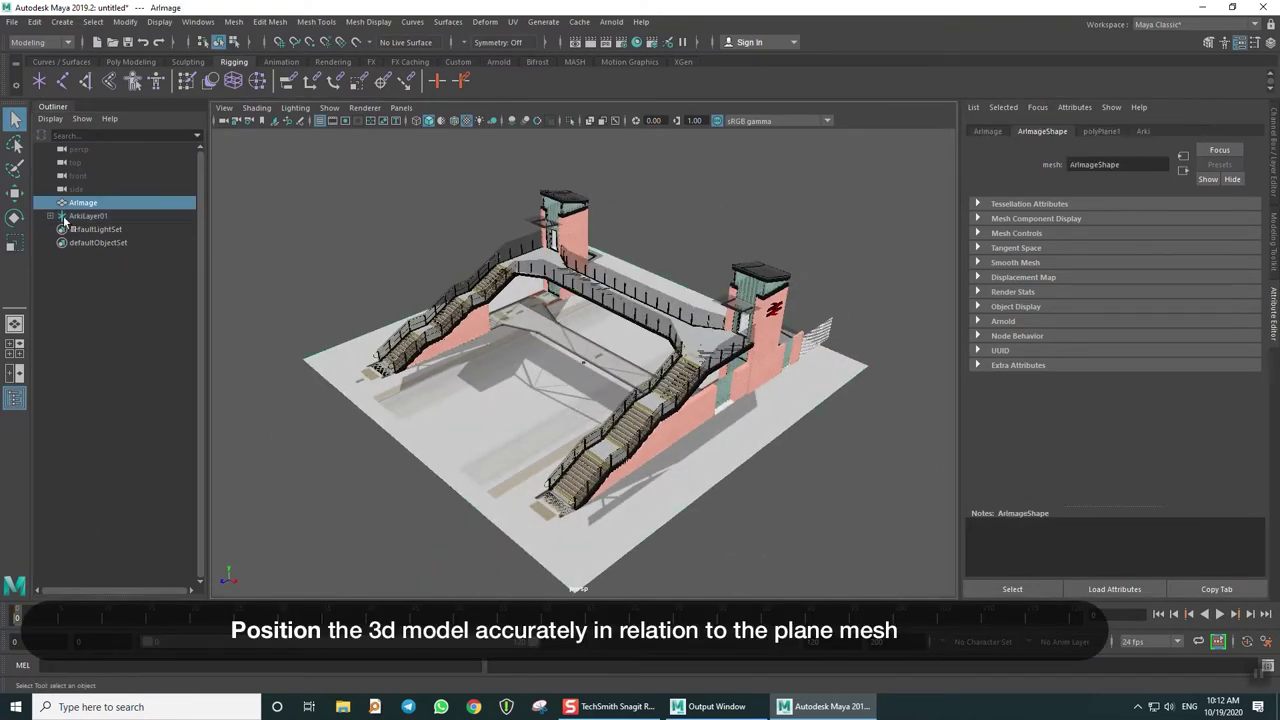
{"action": "key", "text": "w"}
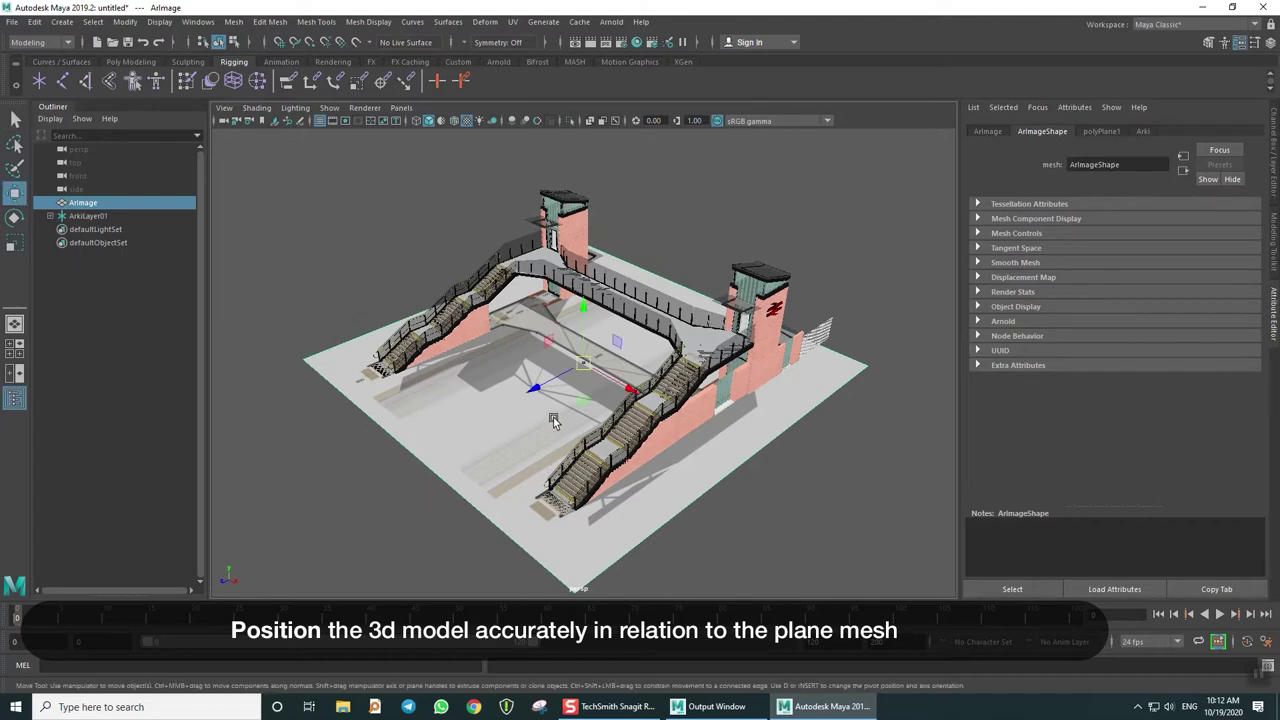
{"action": "mouse_move", "coordinate": [538, 390]}
{"action": "middle_mouse_down"}
{"action": "mouse_move", "coordinate": [532, 400]}
{"action": "mouse_move", "coordinate": [571, 371]}
{"action": "middle_mouse_up"}
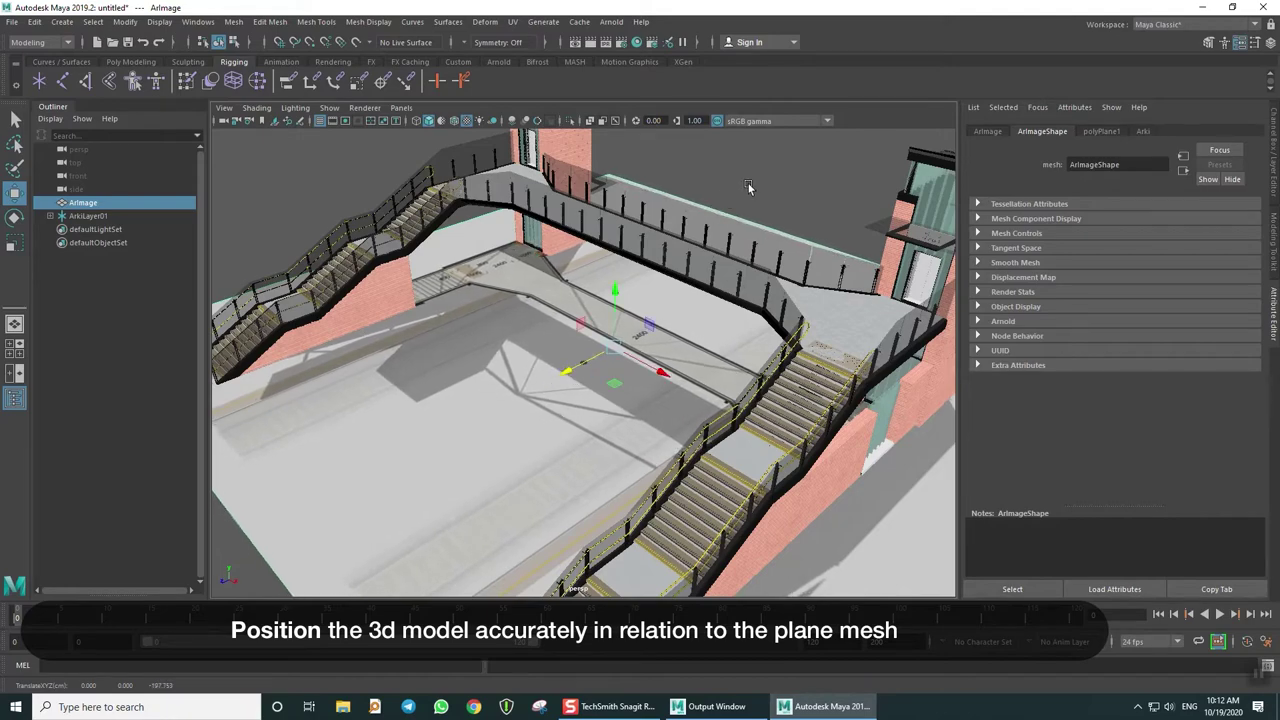
{"action": "mouse_move", "coordinate": [748, 183]}
{"action": "left_mouse_down", "text": "alt"}
{"action": "mouse_move", "coordinate": [718, 175]}
{"action": "mouse_move", "coordinate": [859, 184]}
{"action": "mouse_move", "coordinate": [576, 378]}
{"action": "left_mouse_up", "text": "alt"}
{"action": "scroll", "coordinate": [576, 378], "scroll_direction": "down", "scroll_amount": 2}
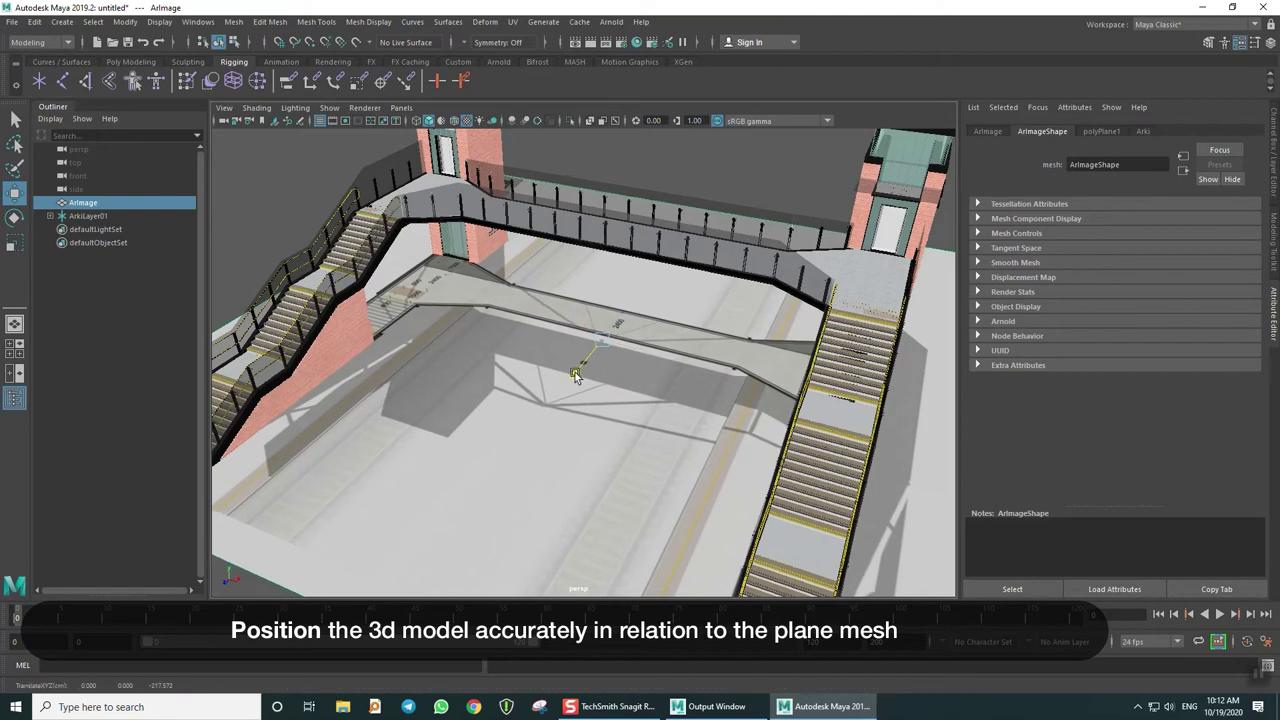
{"action": "scroll", "coordinate": [563, 385], "scroll_direction": "down", "scroll_amount": 3}
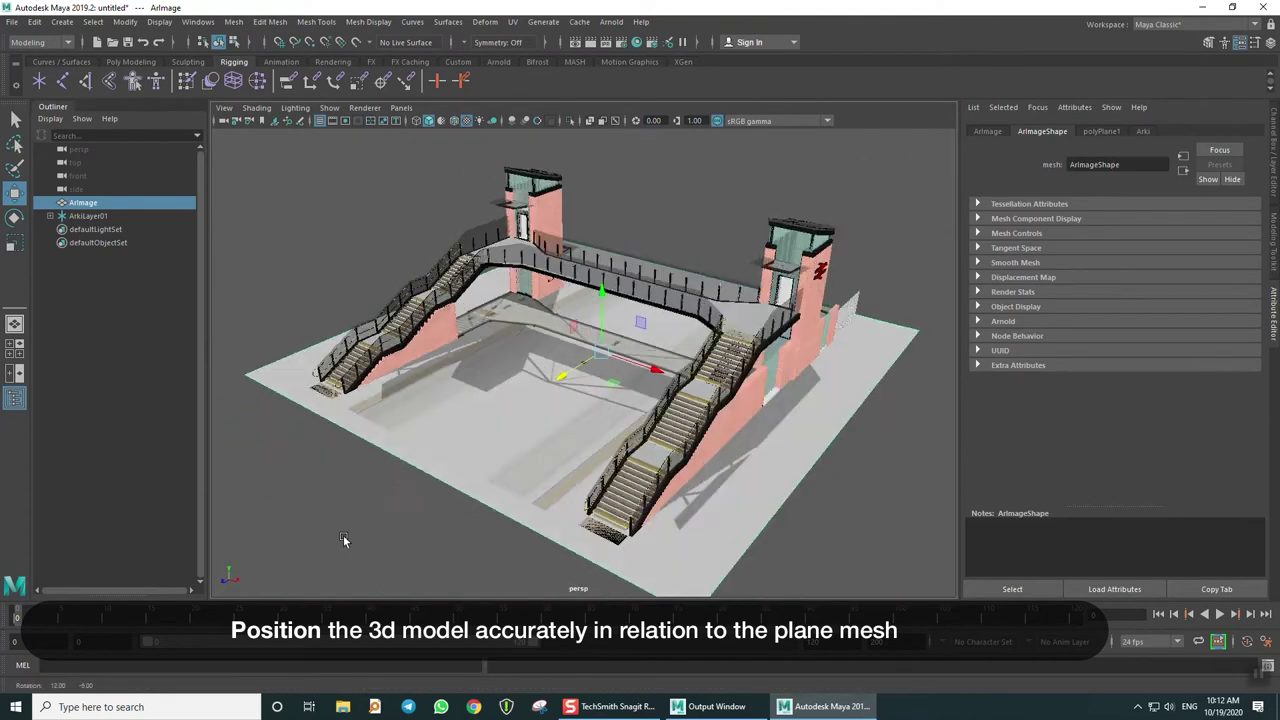
{"action": "left_click_drag", "start_coordinate": [359, 562], "coordinate": [321, 533], "text": "alt"}
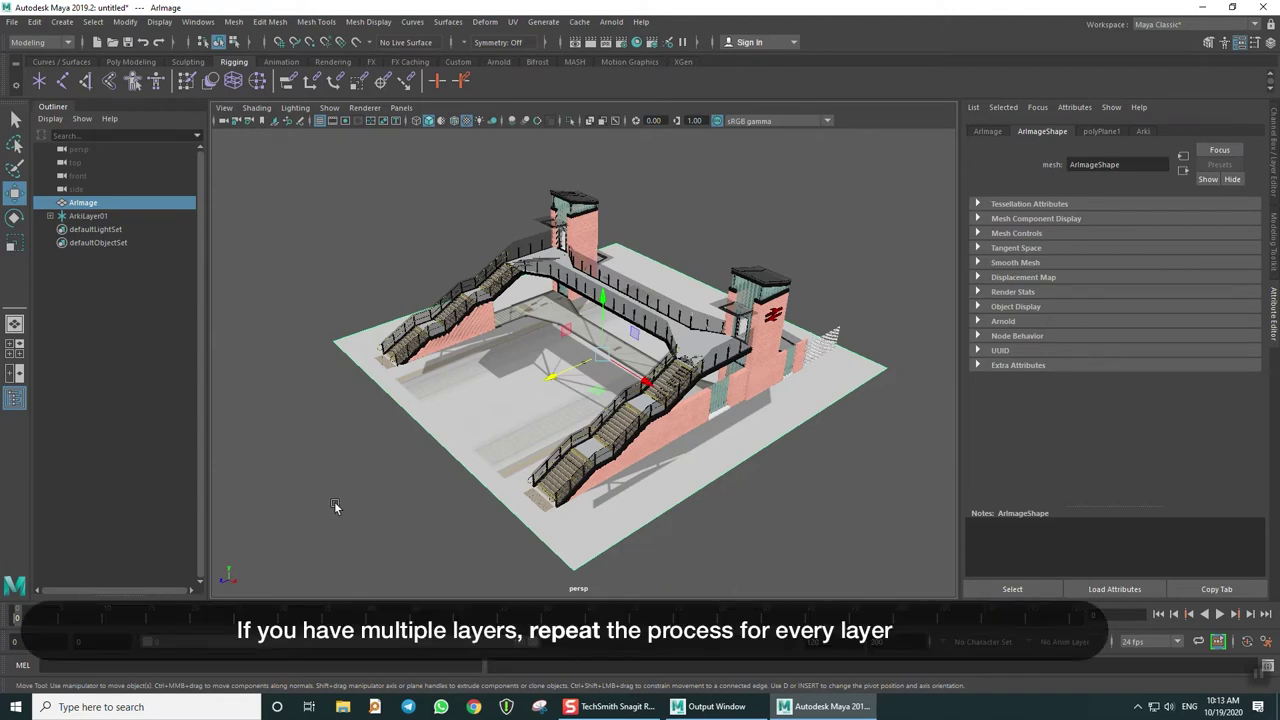
Import Frame.FBX and select its meshes from Box003 through Object093
{"action": "left_click", "coordinate": [13, 22]}
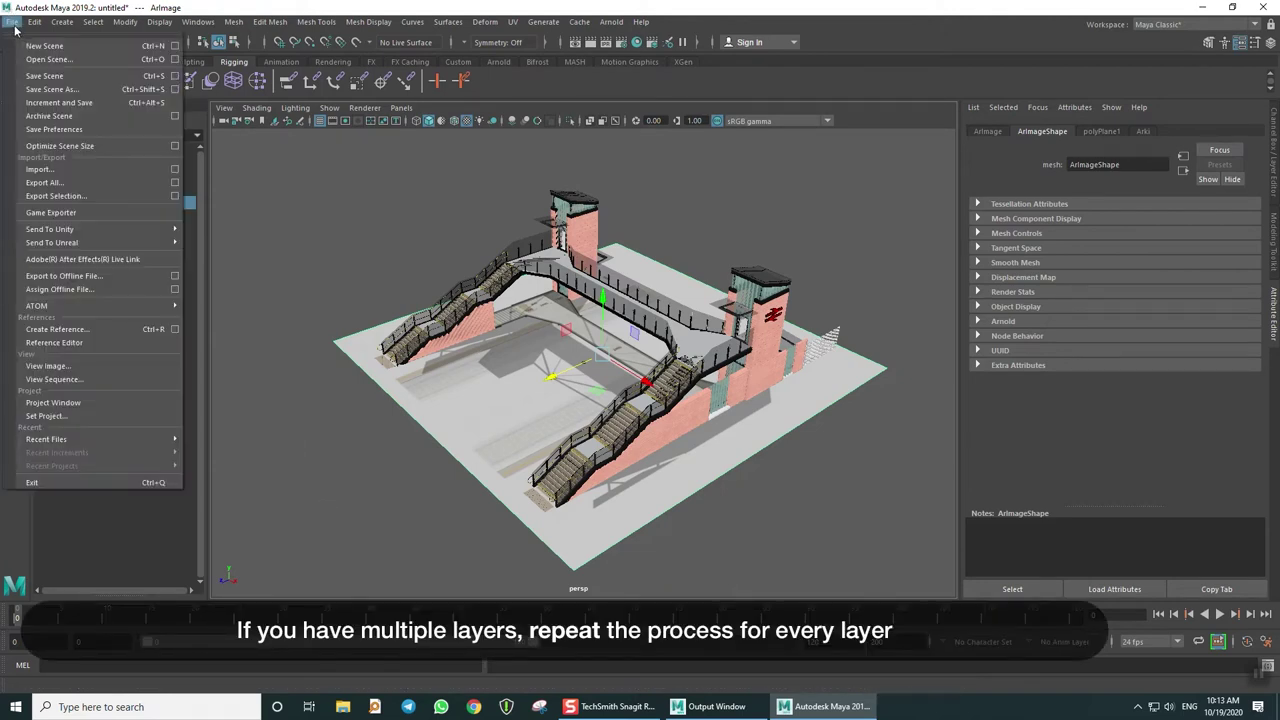
{"action": "left_click", "coordinate": [84, 170]}
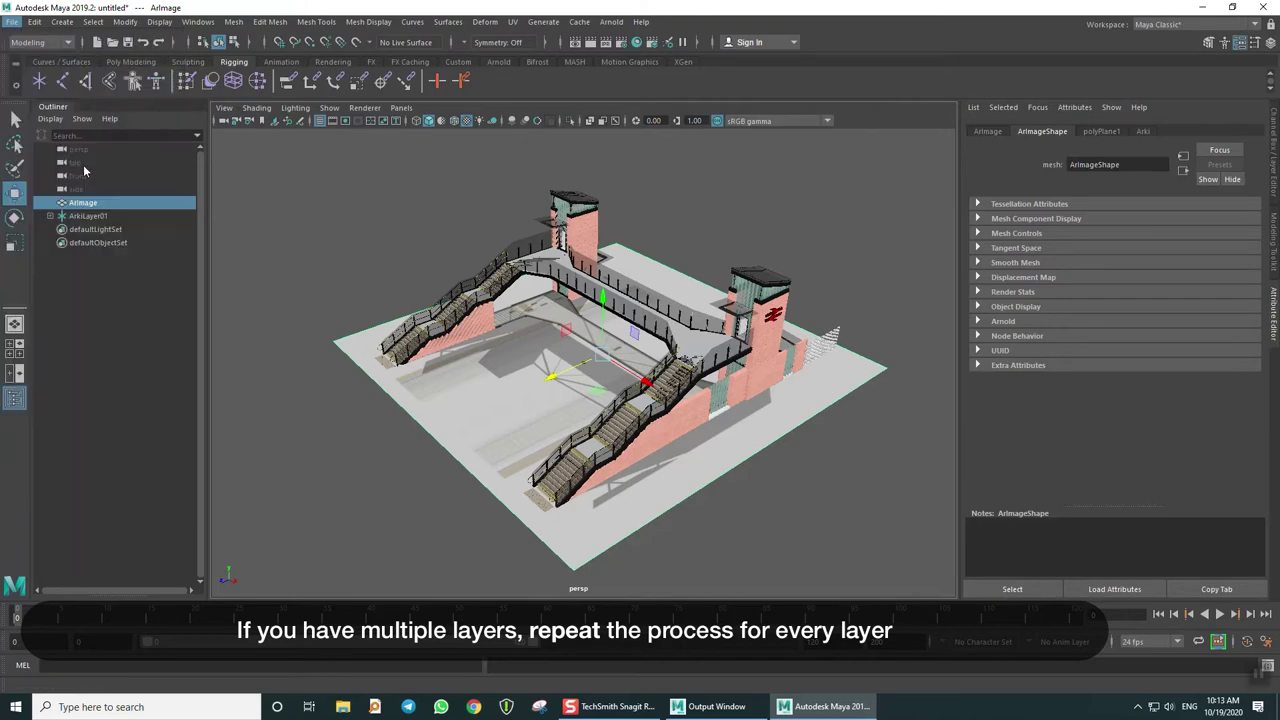
{"action": "double_click", "coordinate": [247, 188]}
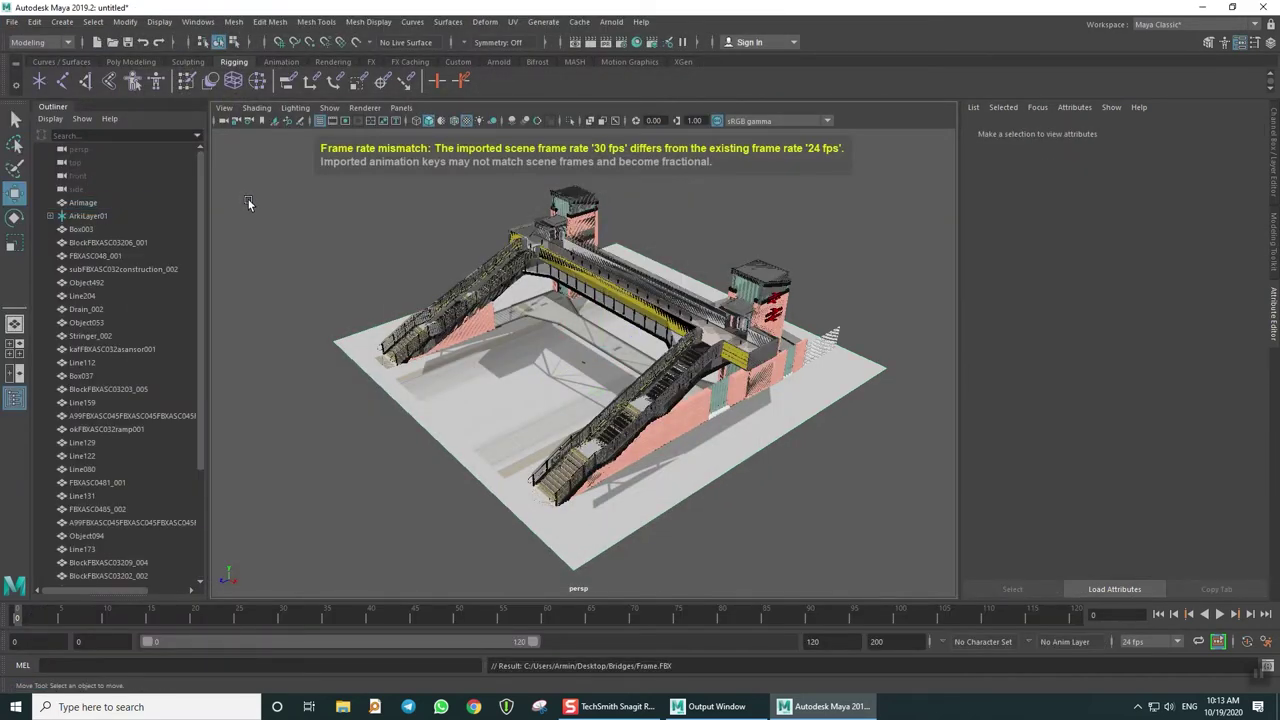
{"action": "left_click", "coordinate": [88, 229]}
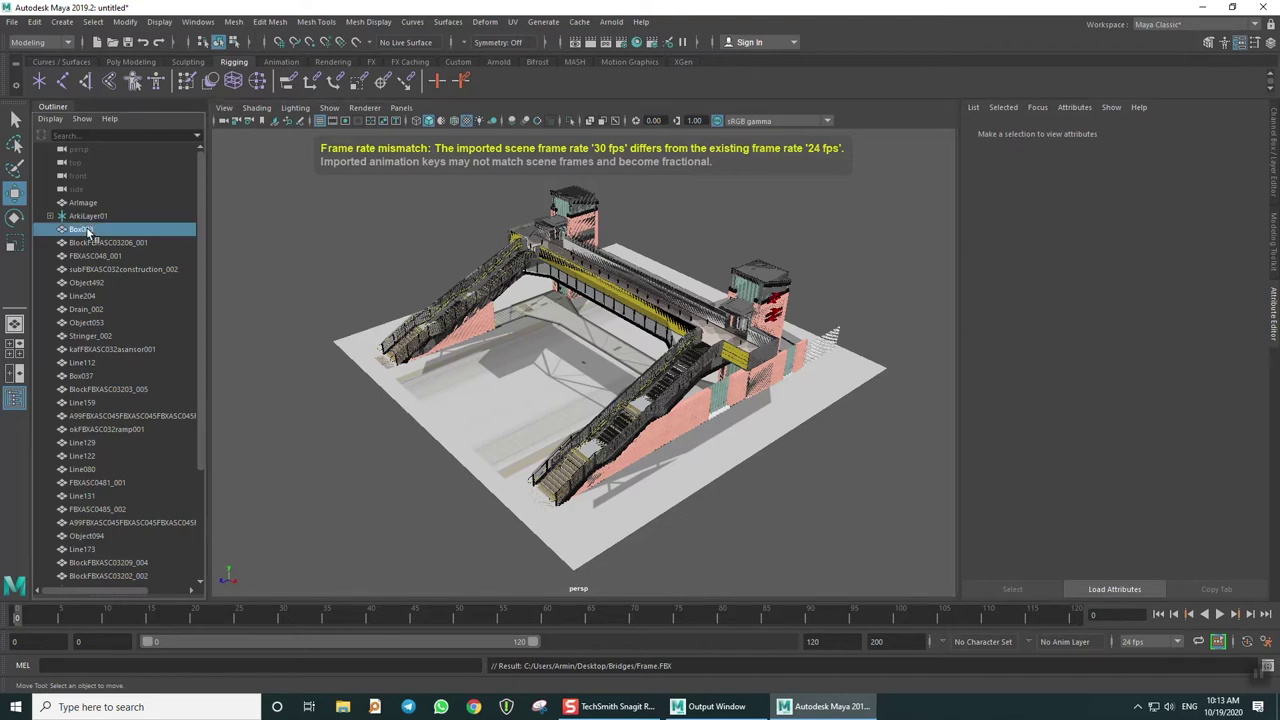
{"action": "scroll", "coordinate": [106, 298], "scroll_direction": "down", "scroll_amount": 4}
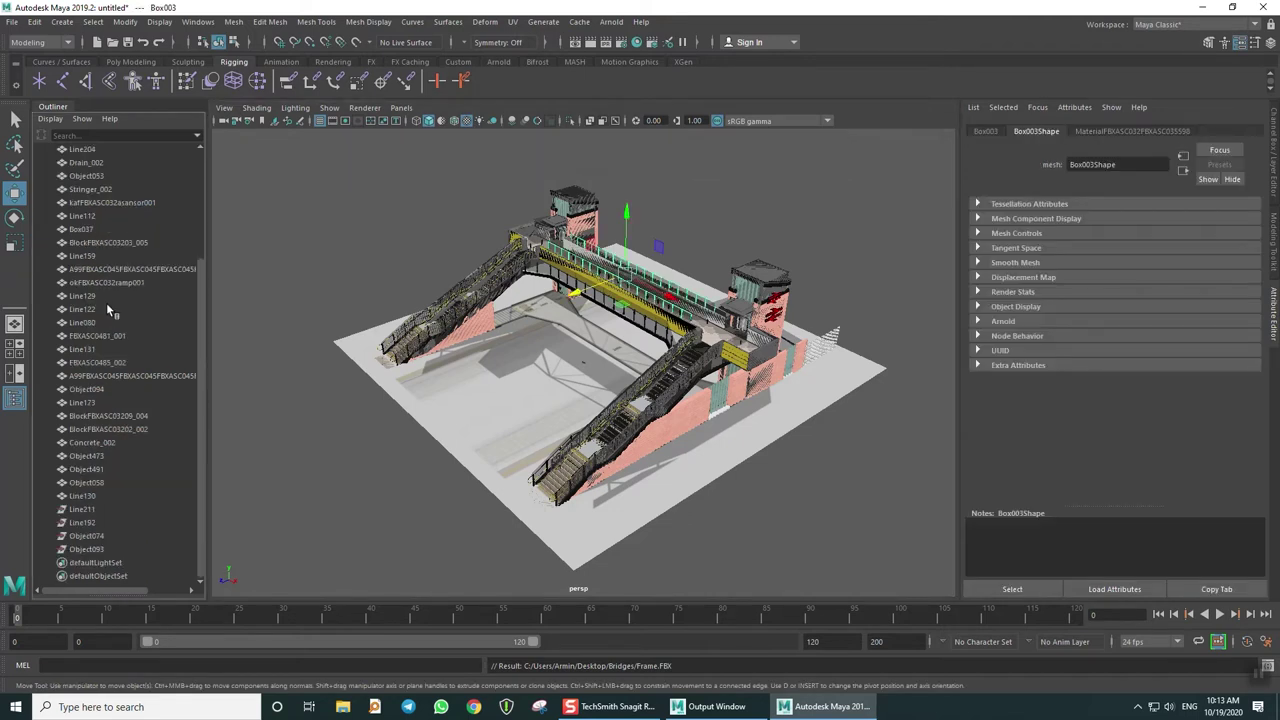
{"action": "left_click", "coordinate": [102, 549], "text": "shift"}
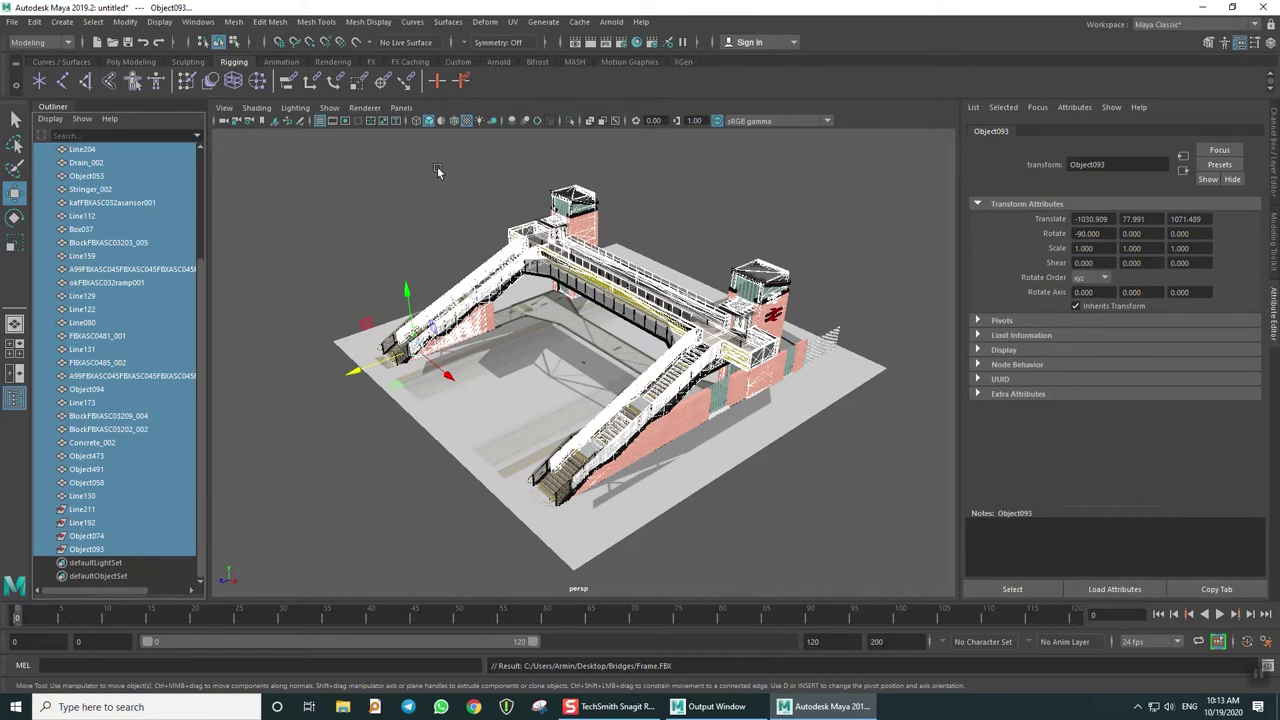
Isolate the Frame bridge and create a locator named ArkiLayer02
{"action": "left_click", "coordinate": [569, 121]}
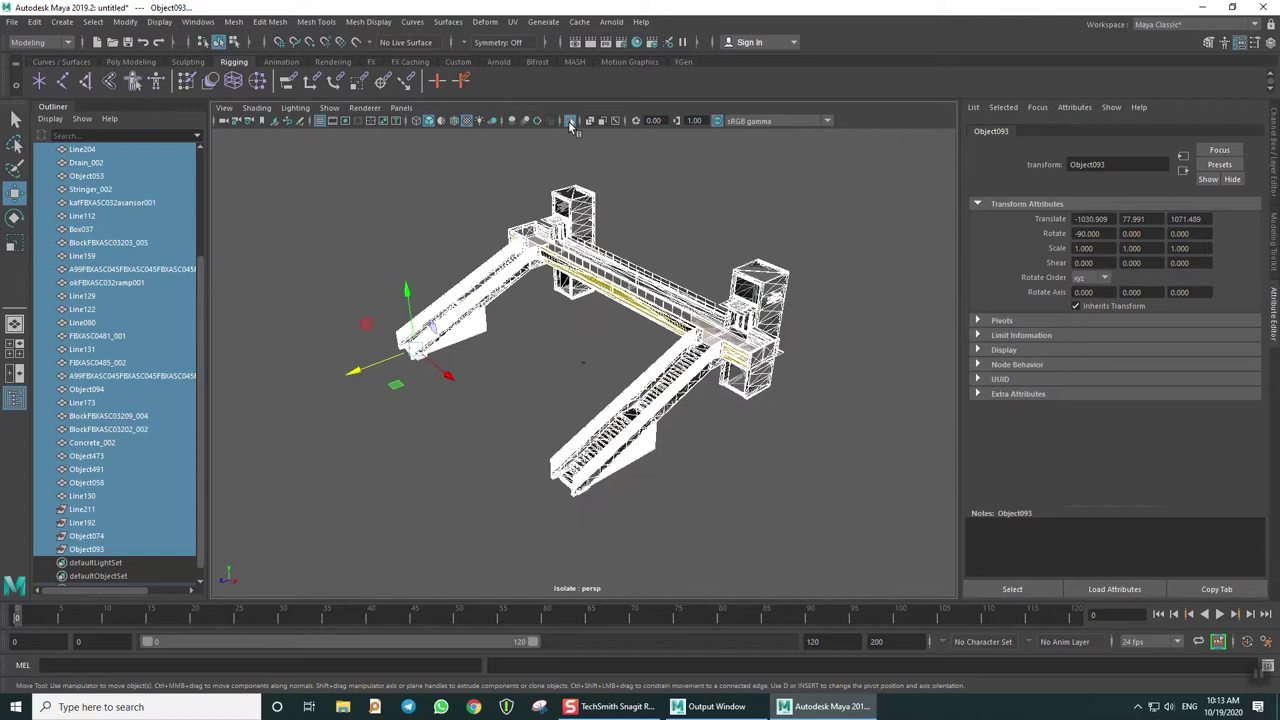
{"action": "left_click", "coordinate": [368, 258]}
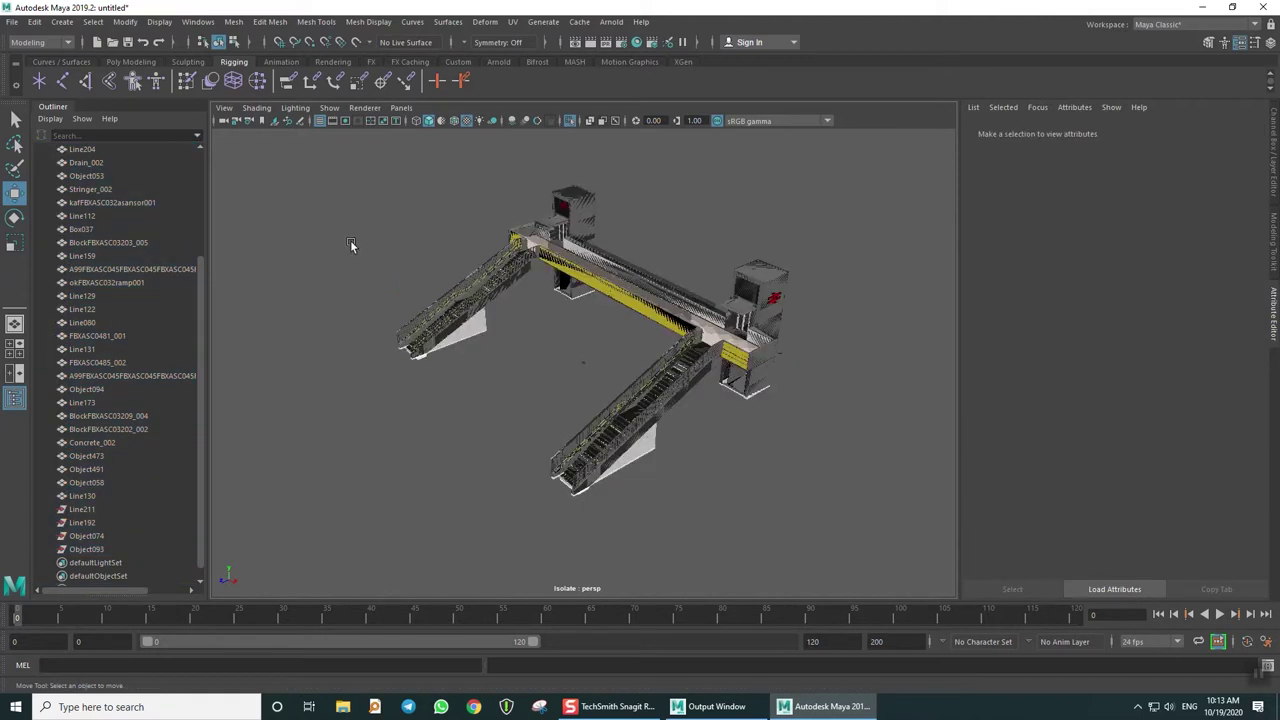
{"action": "left_click", "coordinate": [40, 81]}
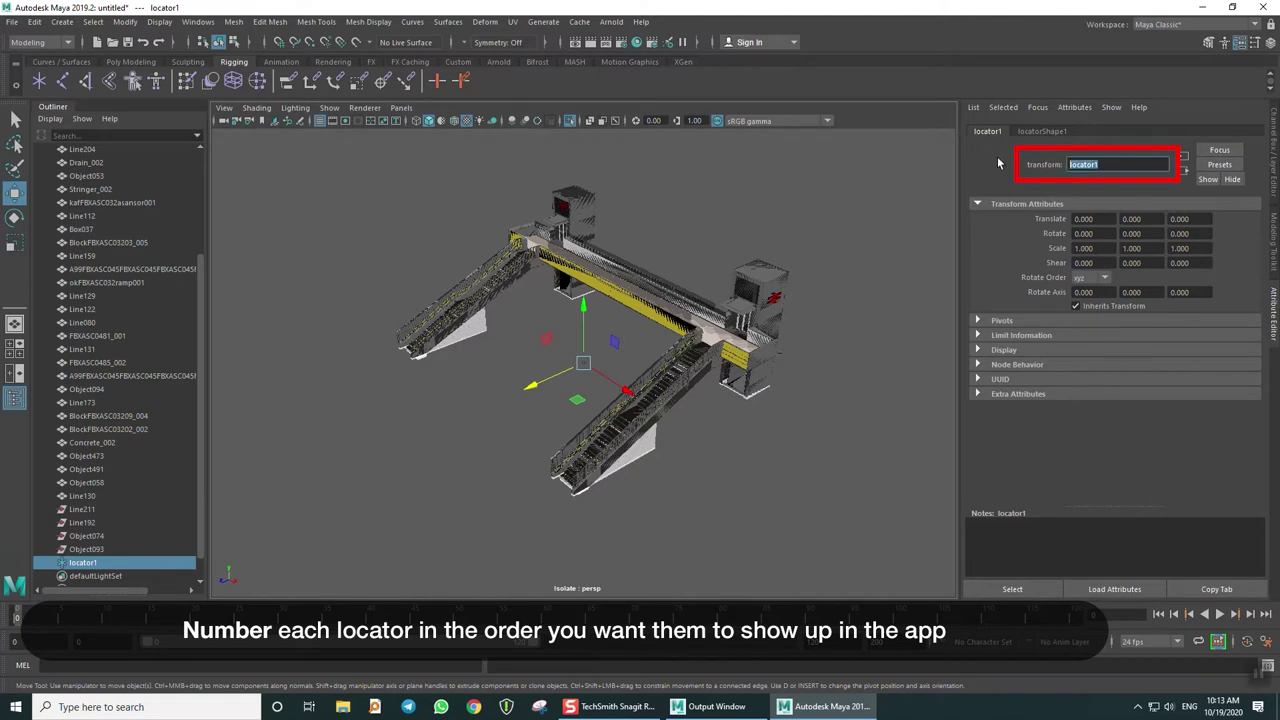
{"action": "type", "text": "ArkiLayer02"}
{"action": "key", "text": "Return"}
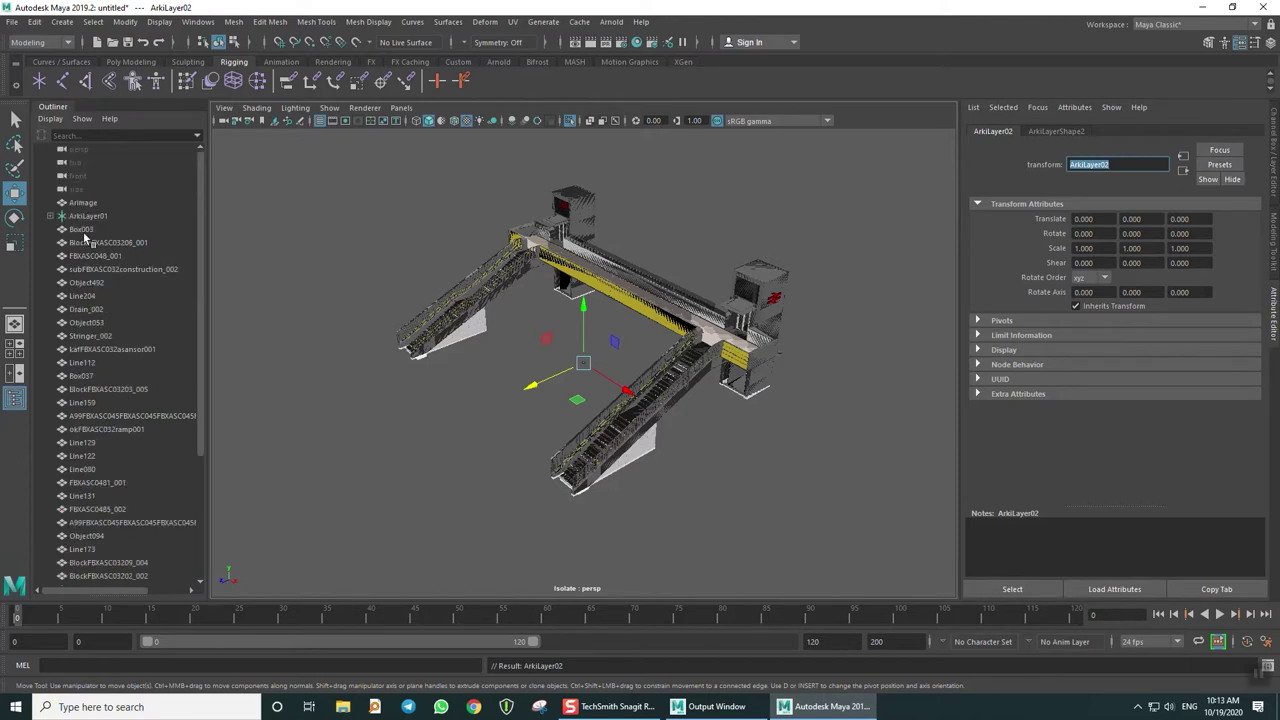
Parent the Frame meshes Box003–Object093 under ArkiLayer02 and turn off Isolate Select
{"action": "key", "text": "Down"}
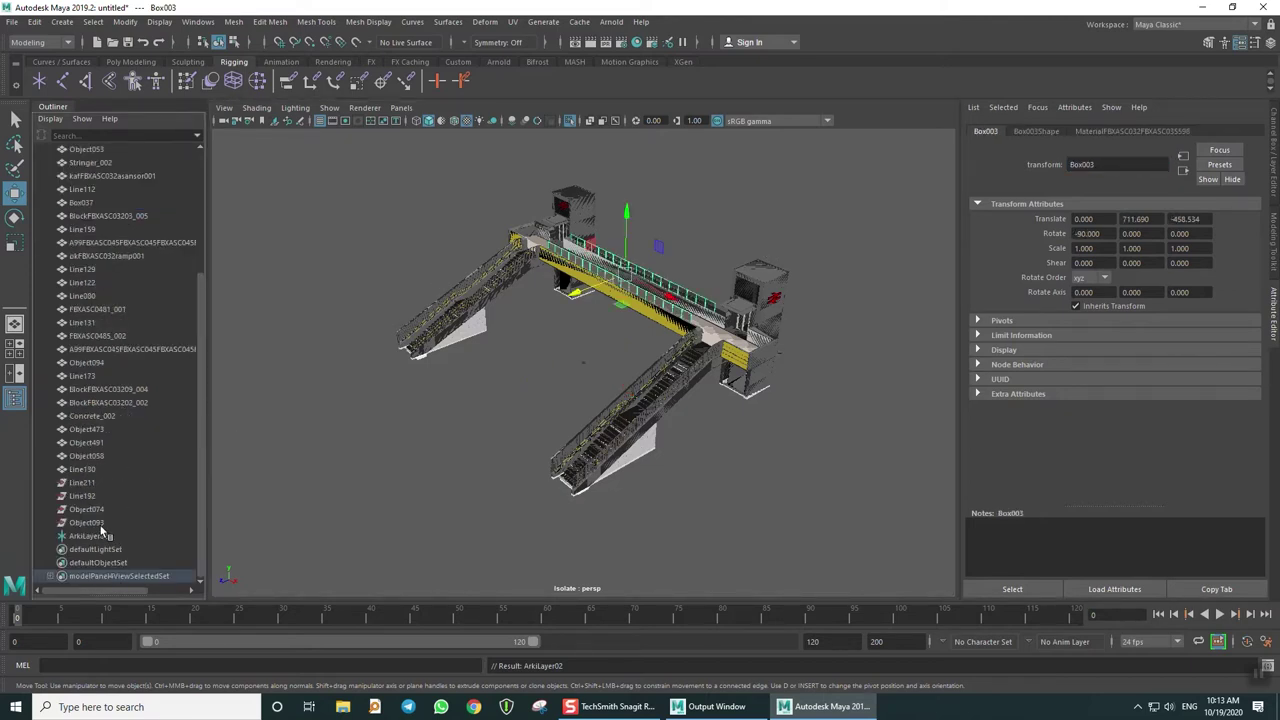
{"action": "left_click", "coordinate": [100, 522], "text": "shift"}
{"action": "middle_click_drag", "start_coordinate": [88, 535], "coordinate": [90, 535]}
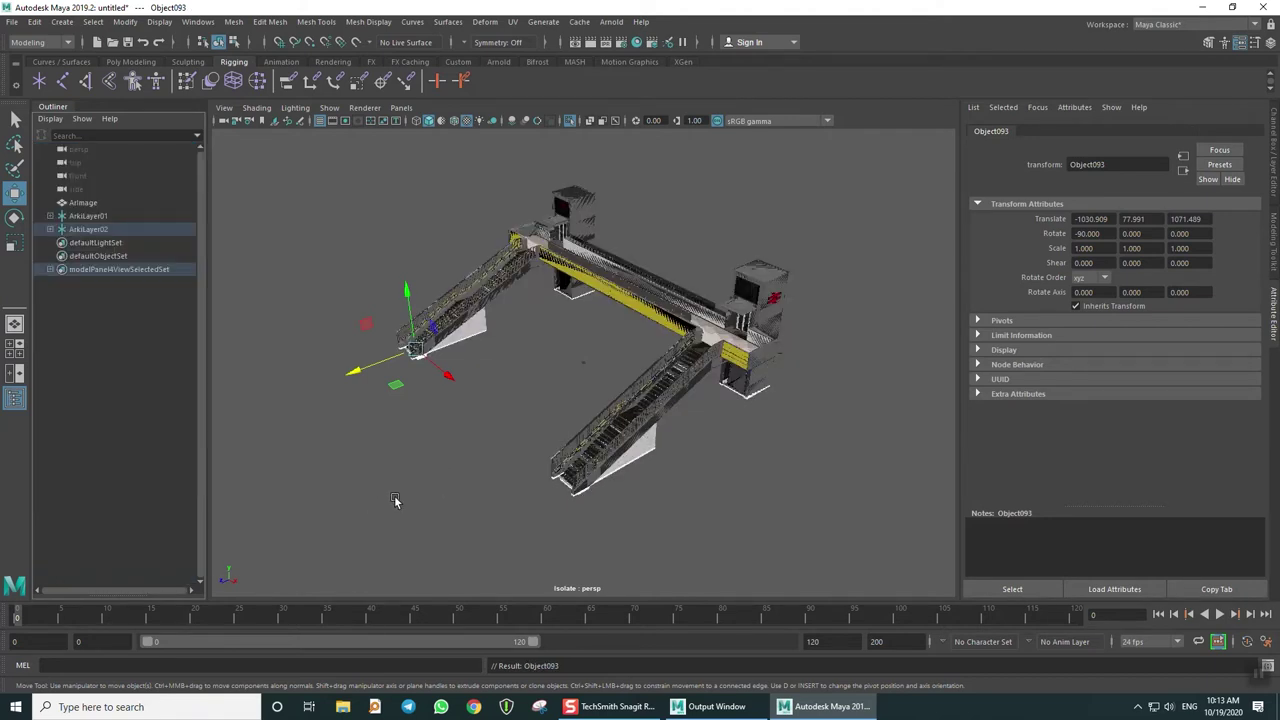
{"action": "left_click", "coordinate": [569, 123]}
{"action": "left_click", "coordinate": [402, 488]}
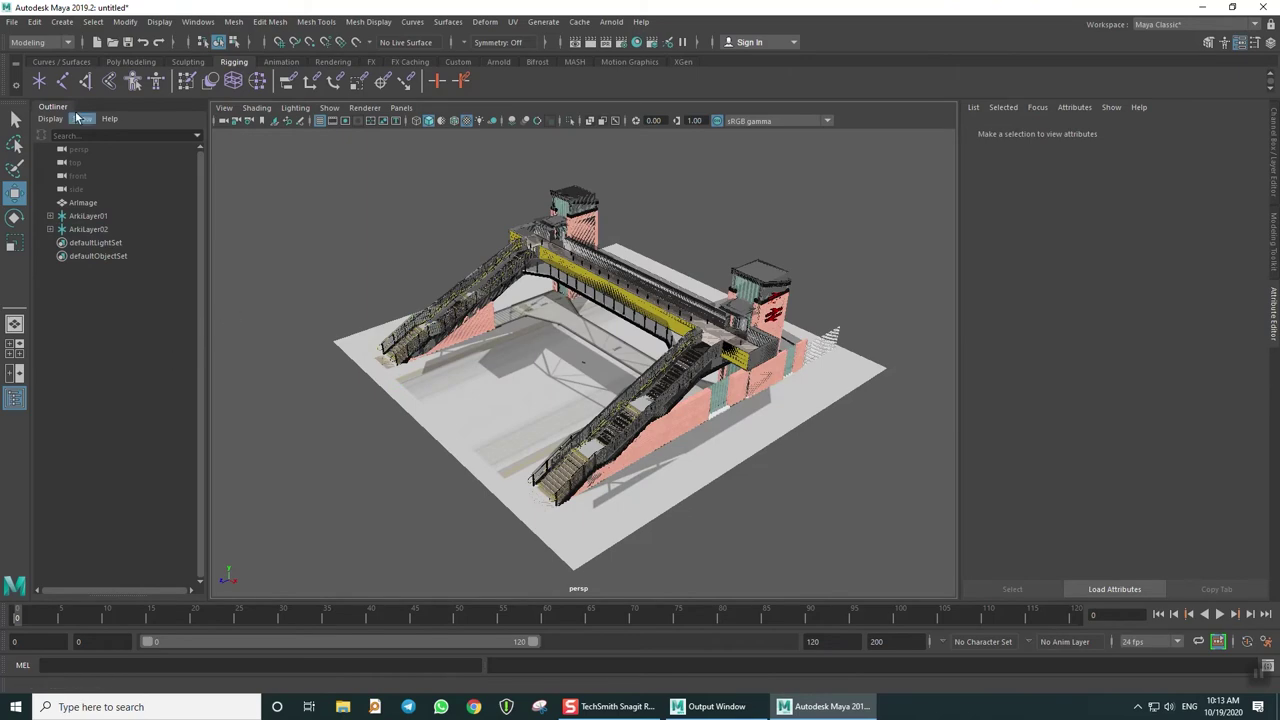
Import Pearl.FBX and select its objects from Object498 through Boole_1
{"action": "left_click", "coordinate": [12, 21]}
{"action": "left_click", "coordinate": [40, 169]}
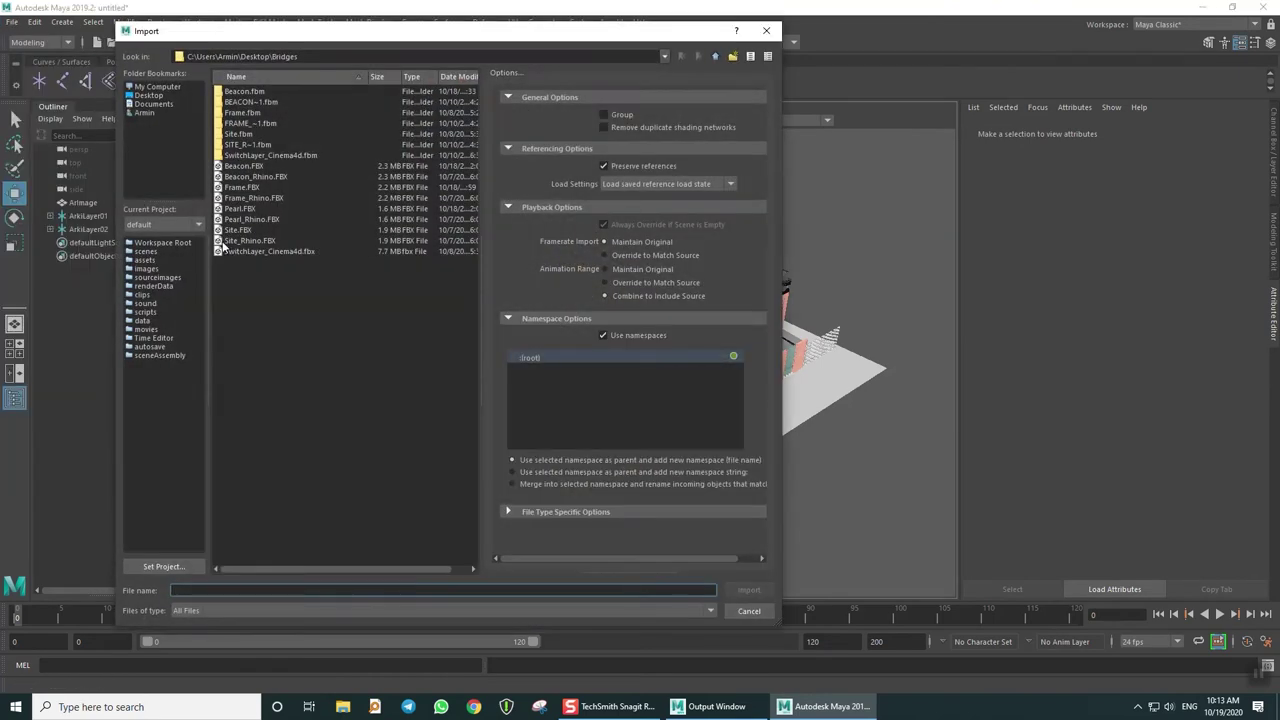
{"action": "double_click", "coordinate": [240, 209]}
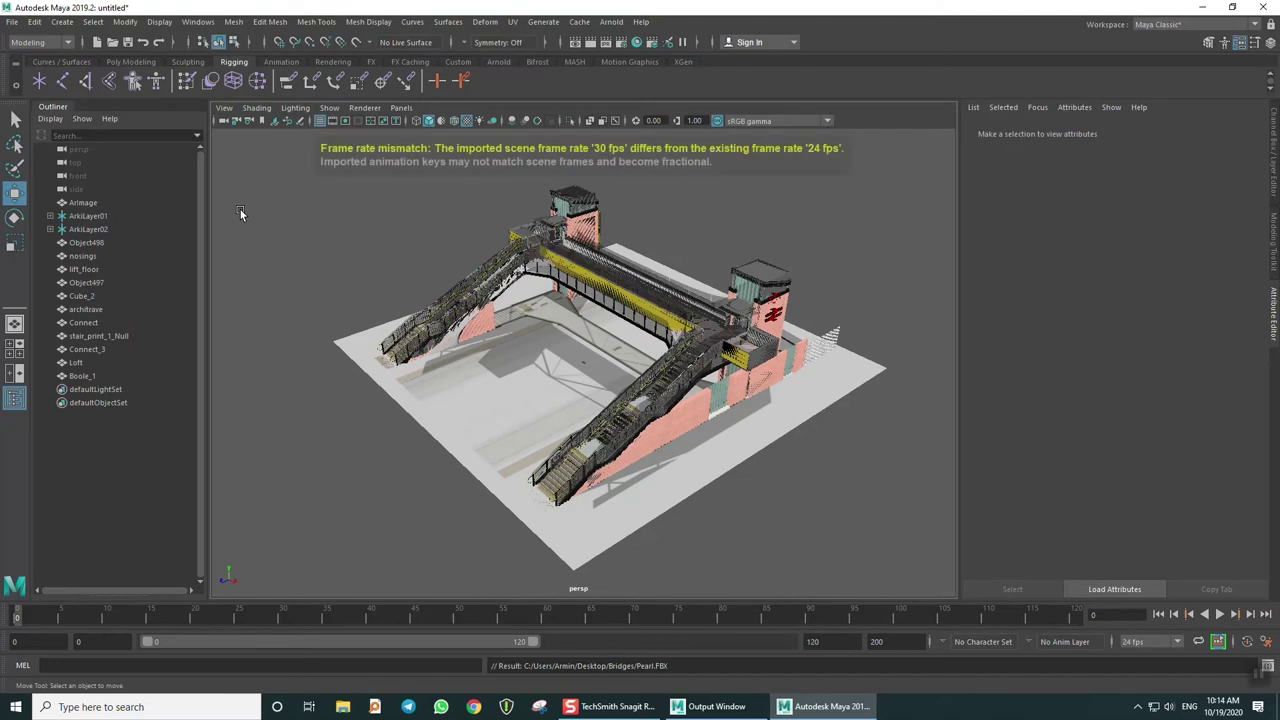
{"action": "left_click", "coordinate": [95, 245]}
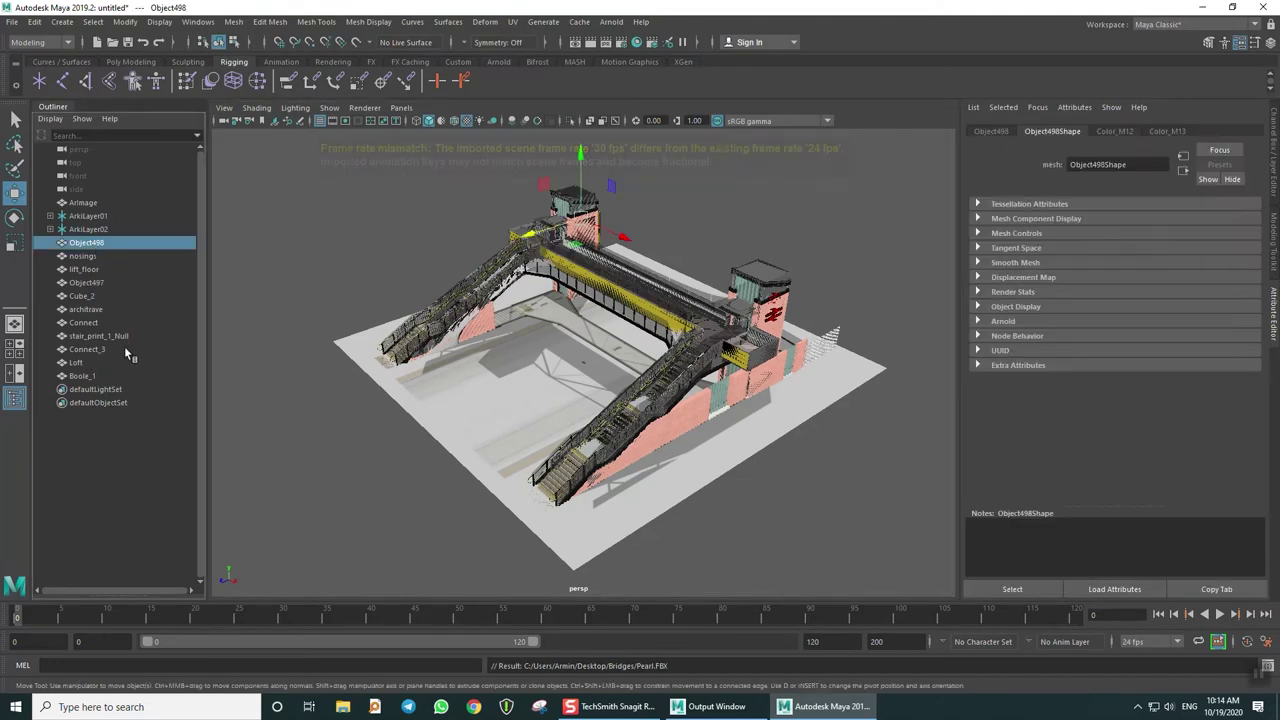
{"action": "left_click", "coordinate": [85, 375], "text": "shift"}
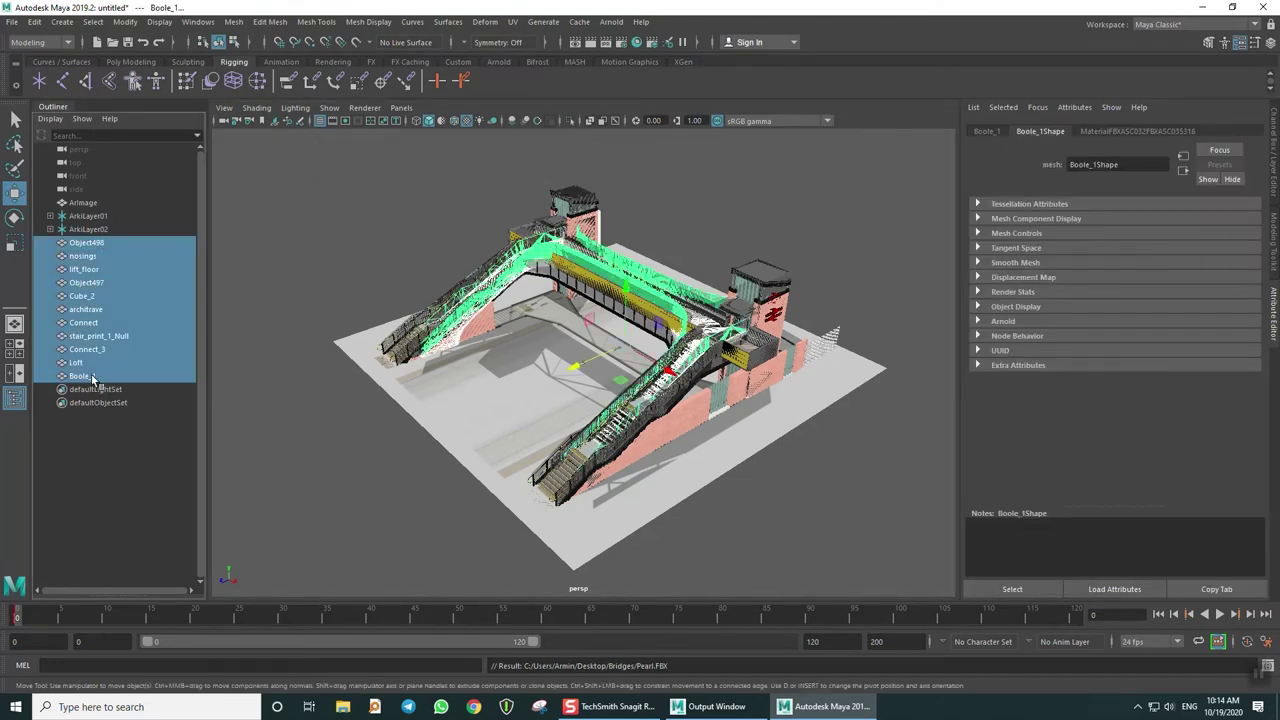
Isolate the Pearl bridge and create a locator named ArkiLayer03
{"action": "left_click", "coordinate": [570, 120]}
{"action": "left_click", "coordinate": [406, 220]}
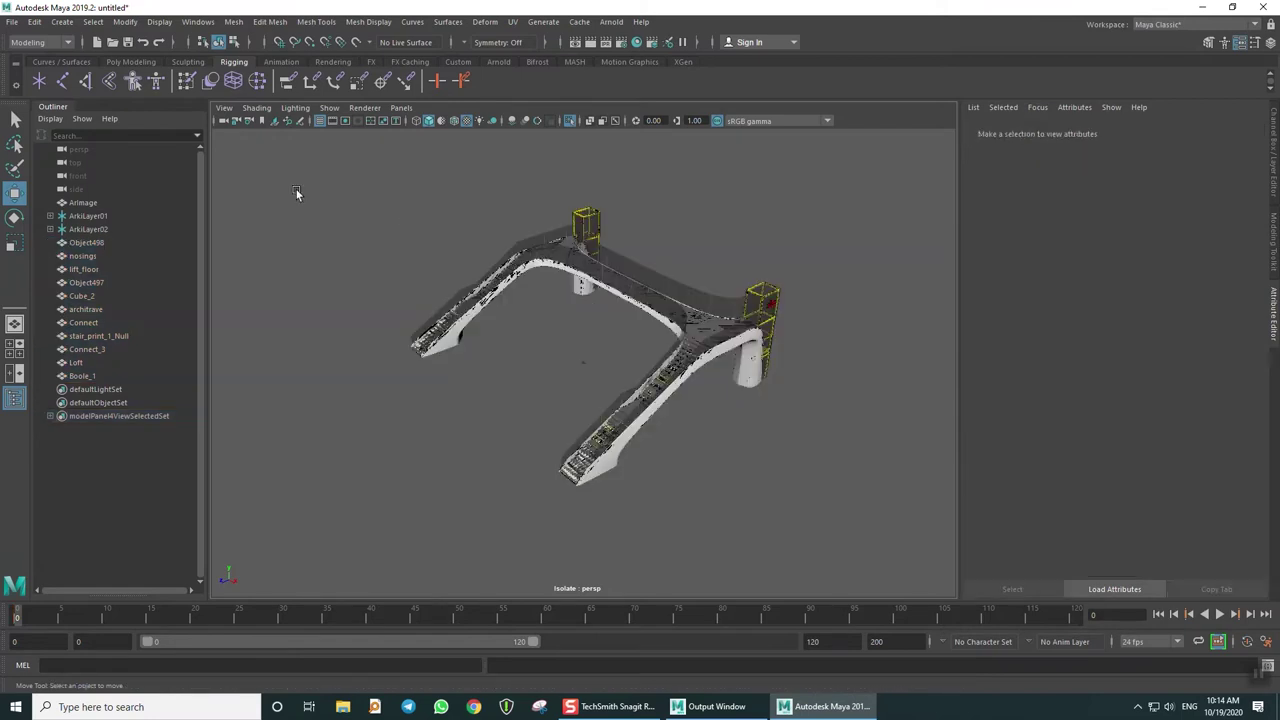
{"action": "left_click", "coordinate": [39, 82]}
{"action": "left_click", "coordinate": [984, 131]}
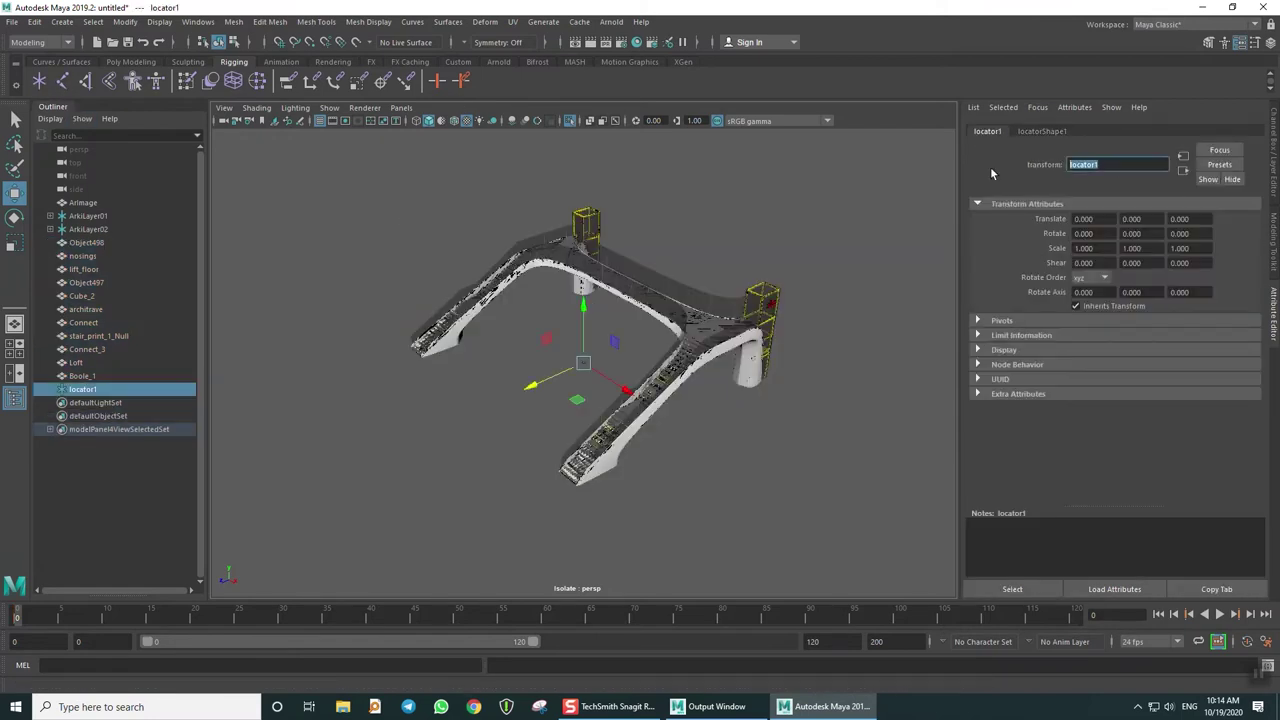
{"action": "type", "text": "ArkiLa"}
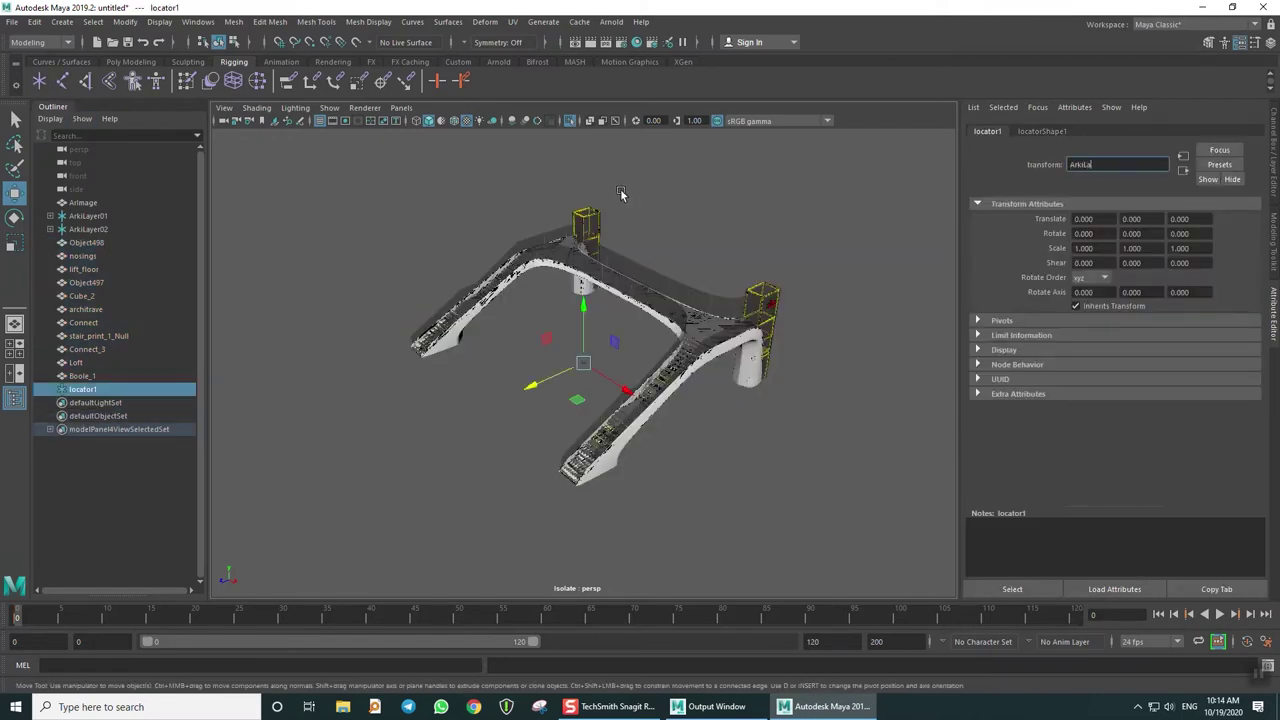
{"action": "type", "text": "yer03"}
{"action": "key", "text": "Return"}
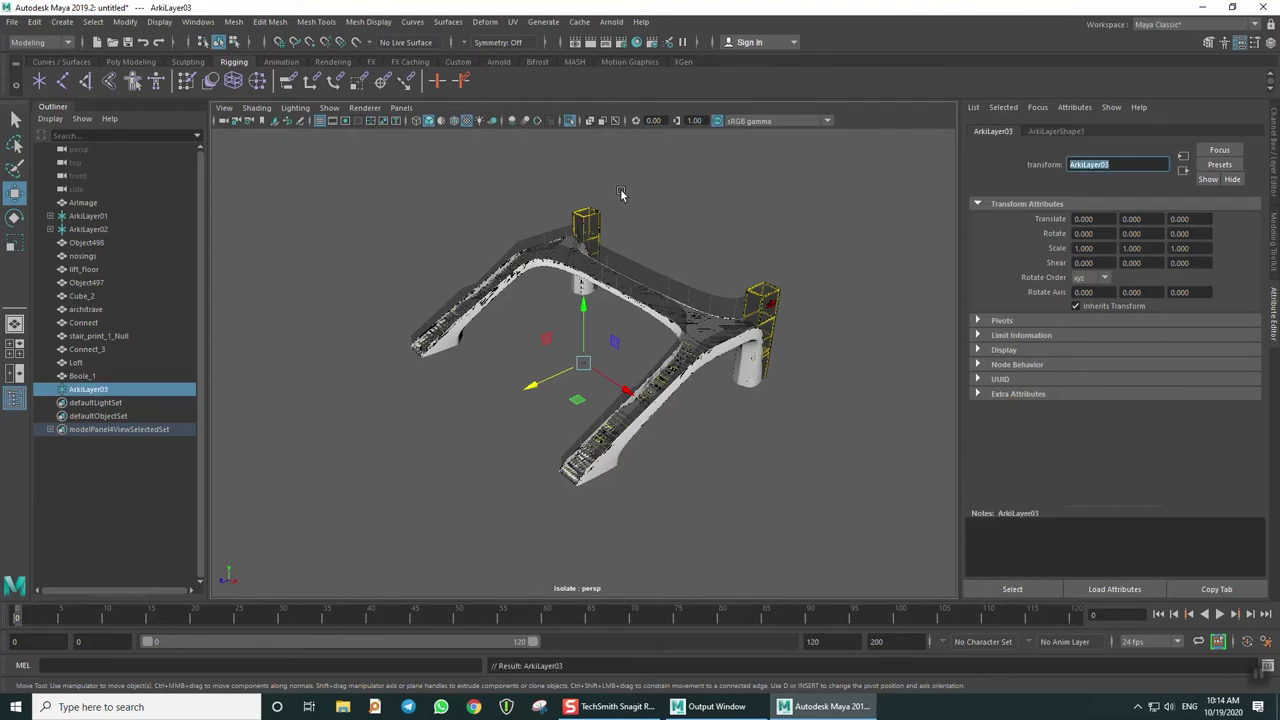
Parent the Pearl bridge parts under ArkiLayer03 and turn off Isolate Select
{"action": "left_click", "coordinate": [86, 243]}
{"action": "left_click", "coordinate": [82, 376], "text": "shift"}
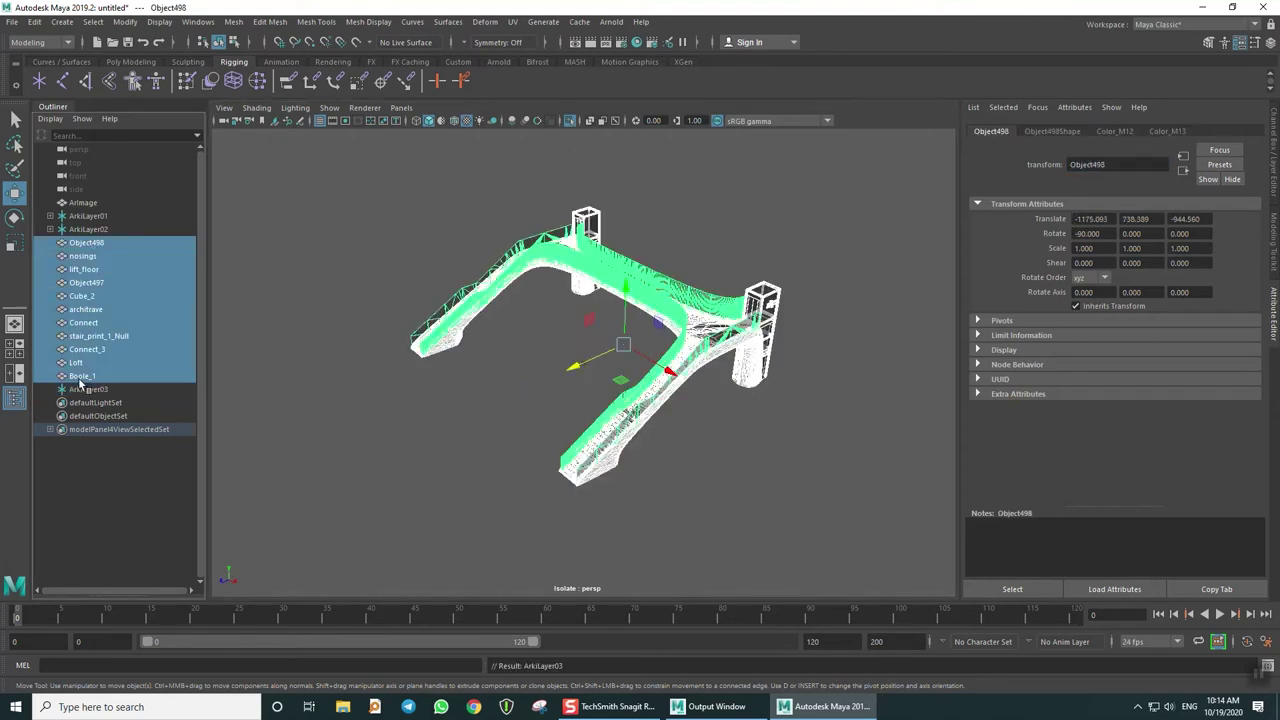
{"action": "middle_click_drag", "start_coordinate": [95, 393], "coordinate": [97, 390]}
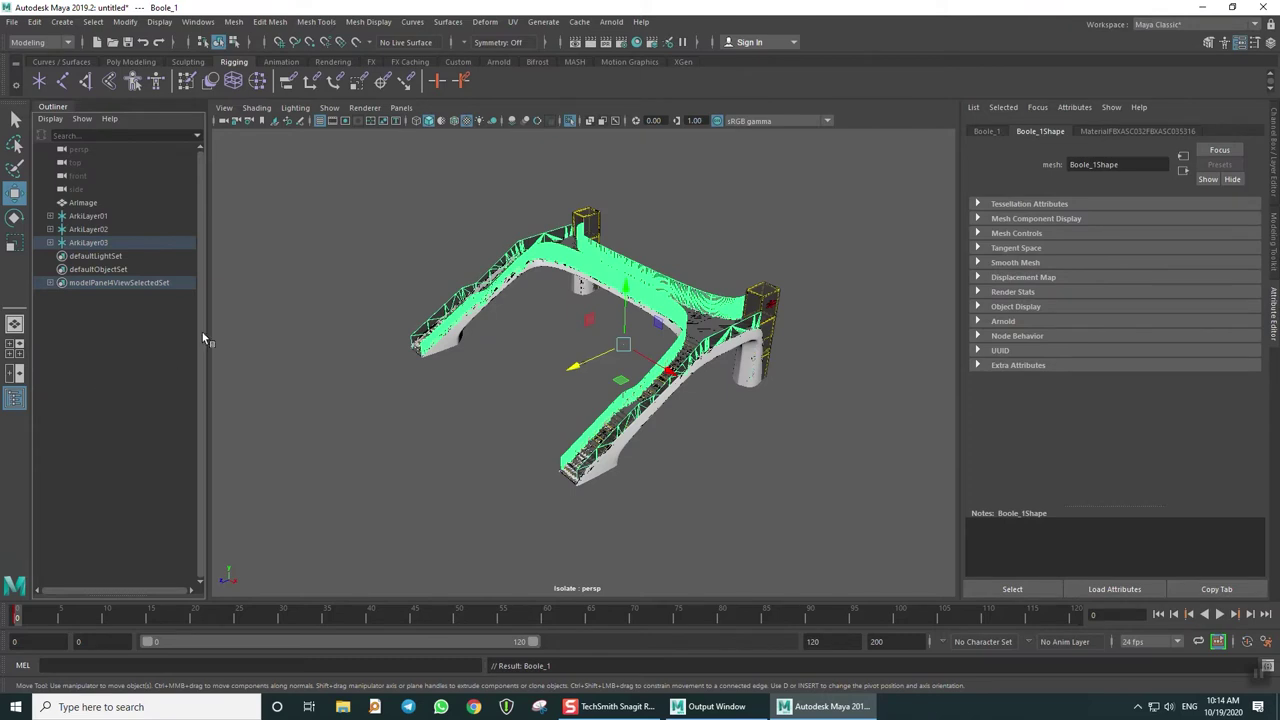
{"action": "left_click", "coordinate": [274, 281]}
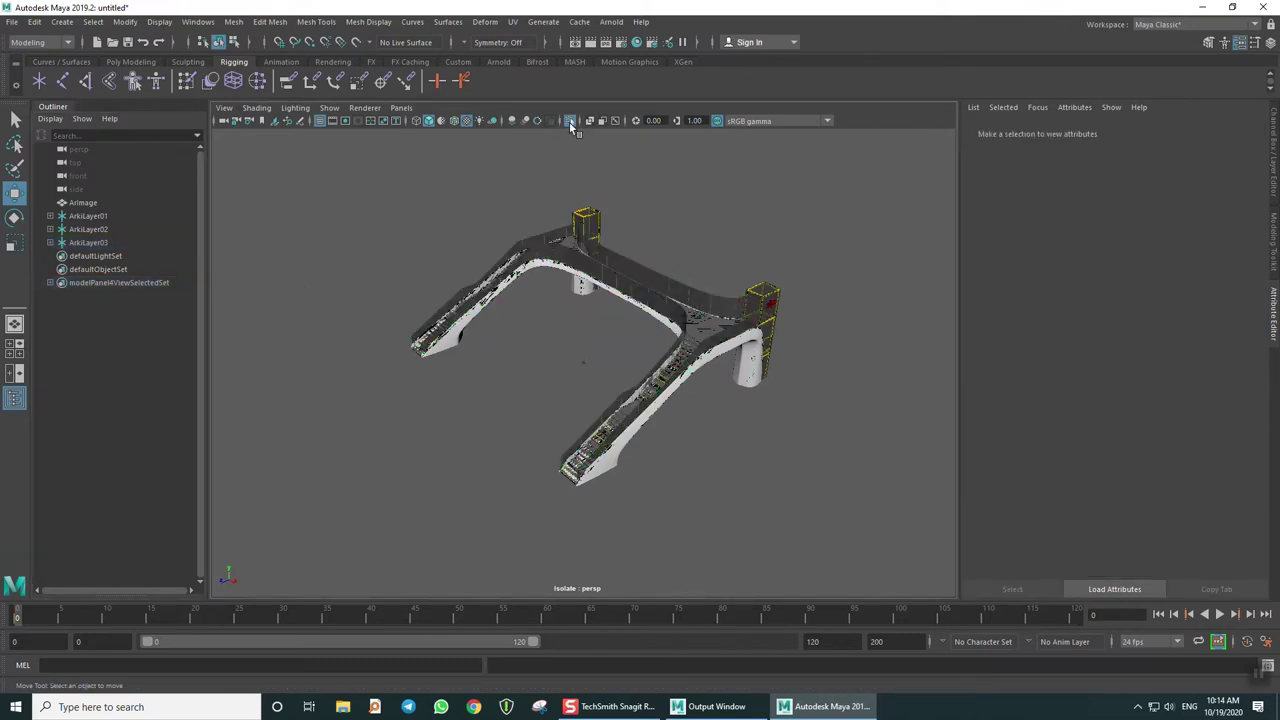
{"action": "left_click", "coordinate": [569, 121]}
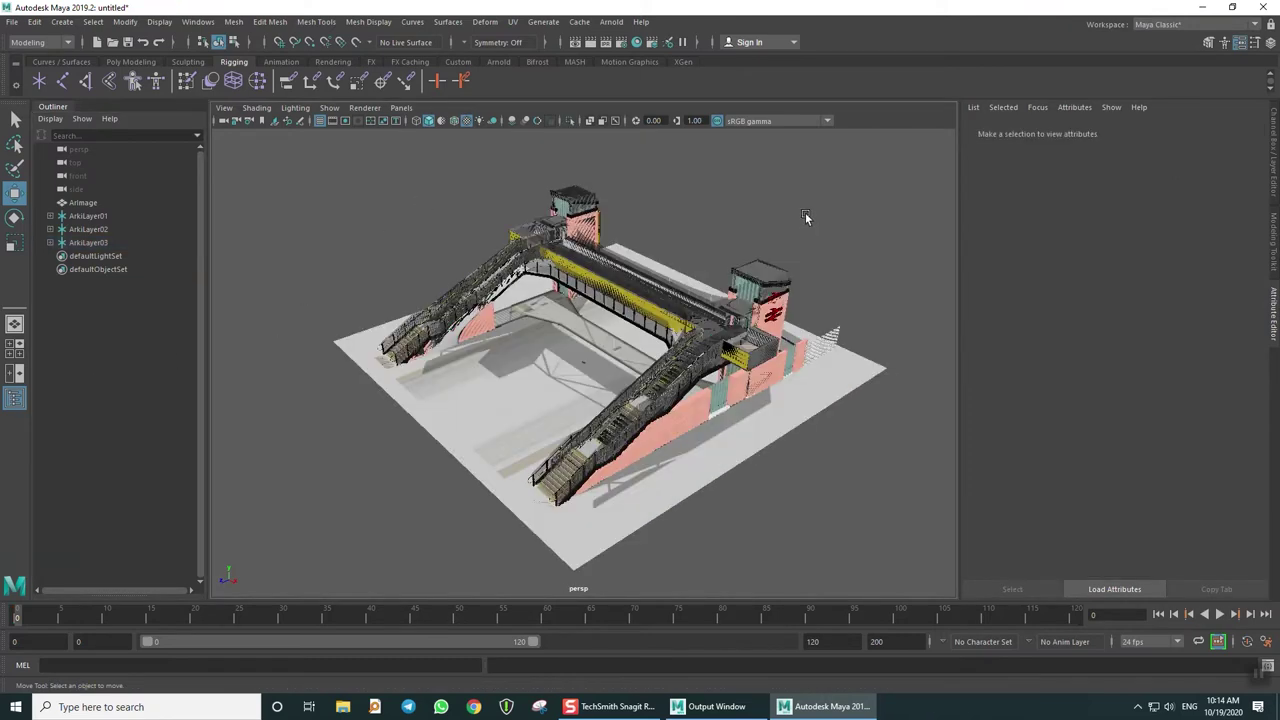
{"action": "left_click", "coordinate": [88, 216]}
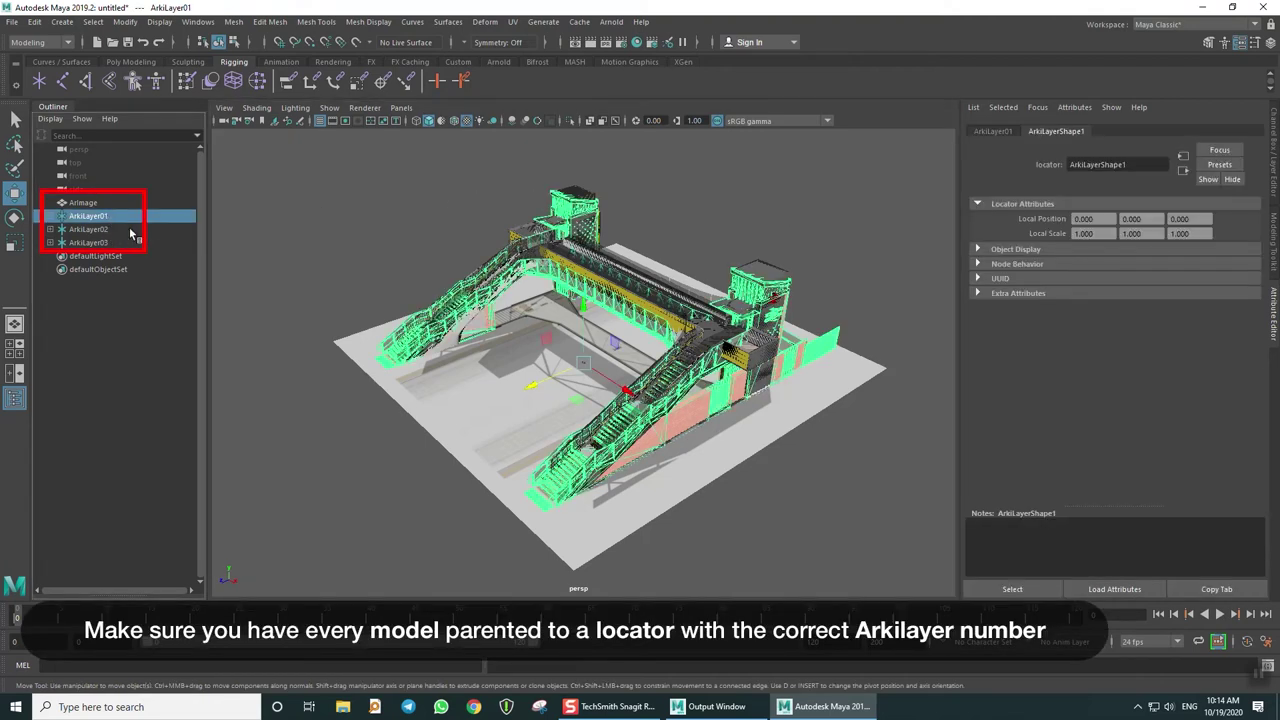
{"action": "left_click", "coordinate": [110, 230]}
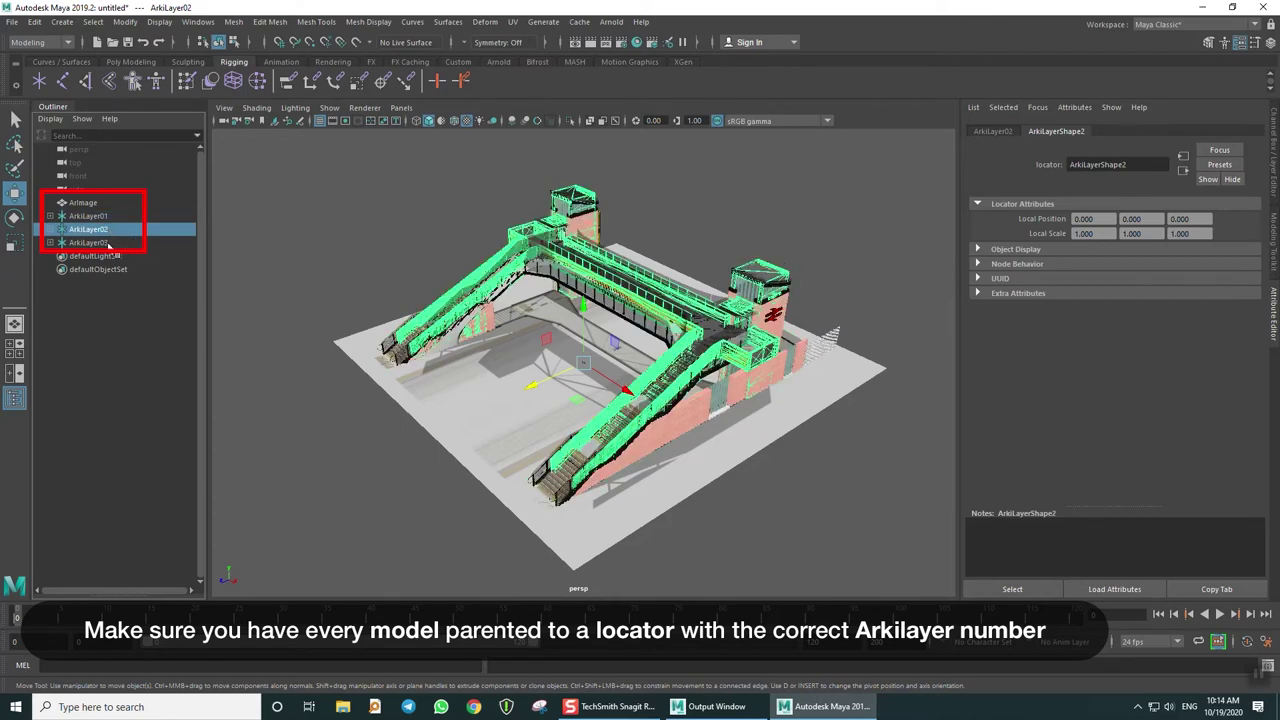
{"action": "left_click", "coordinate": [90, 243]}
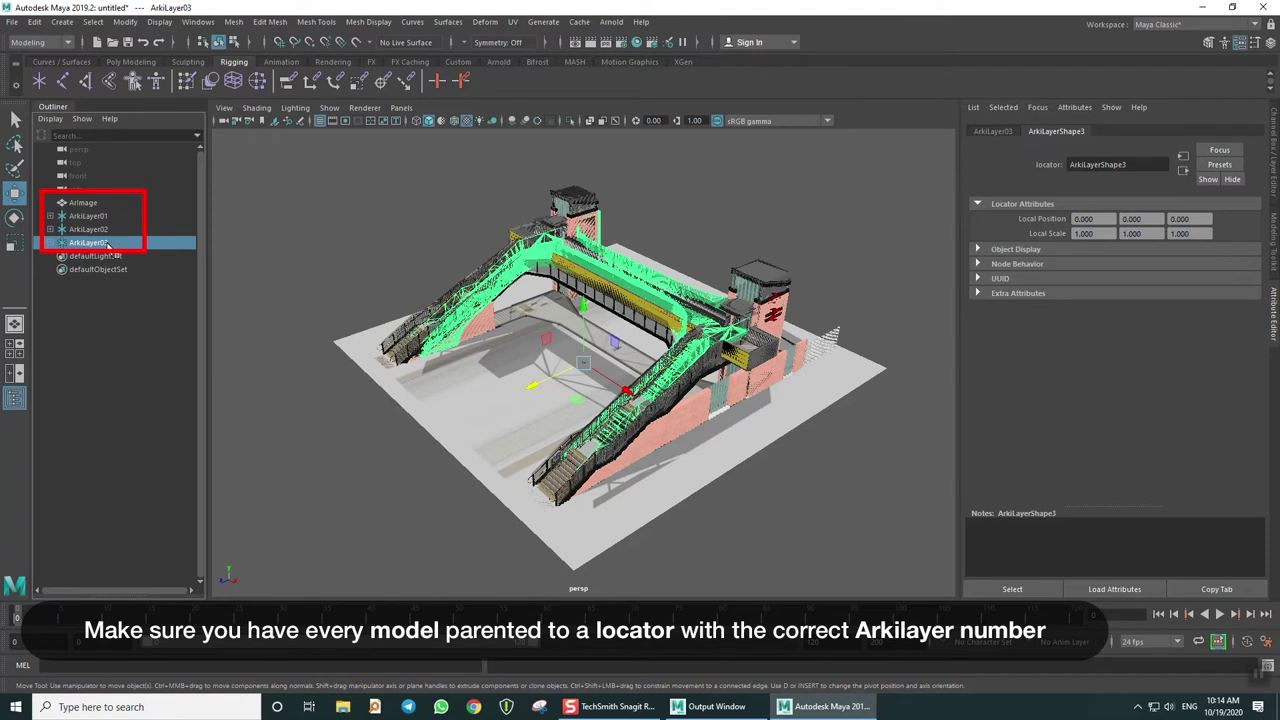
{"action": "left_click", "coordinate": [90, 204]}
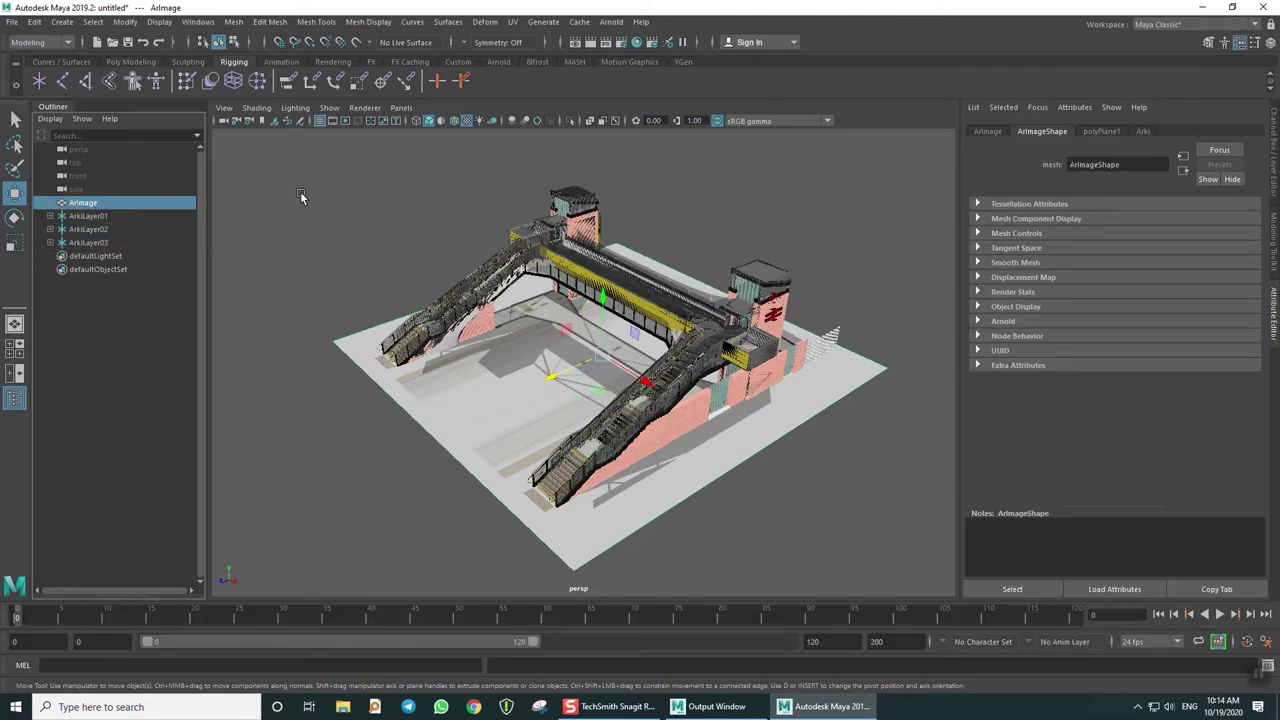
{"action": "left_click", "coordinate": [300, 193]}
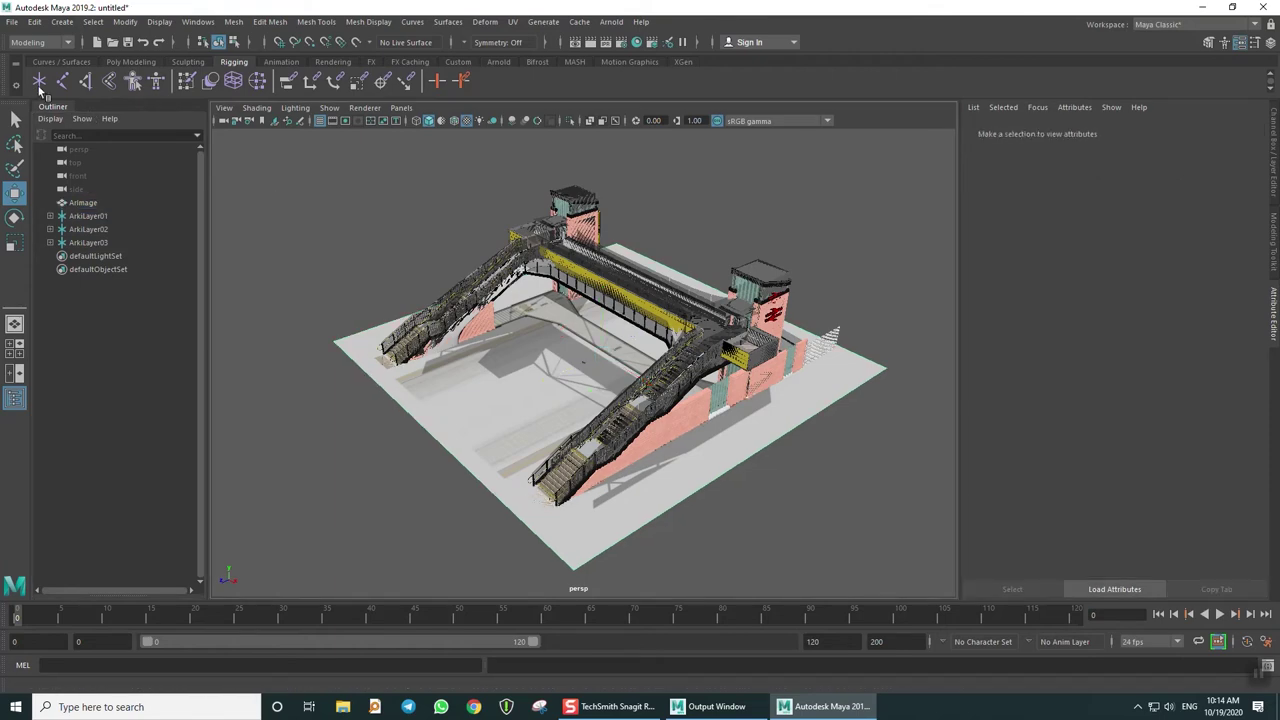
Export the entire scene as FBX 'Arimage+ArkiLayer_Maya_final' with Embed Media enabled
{"action": "left_click", "coordinate": [12, 22]}
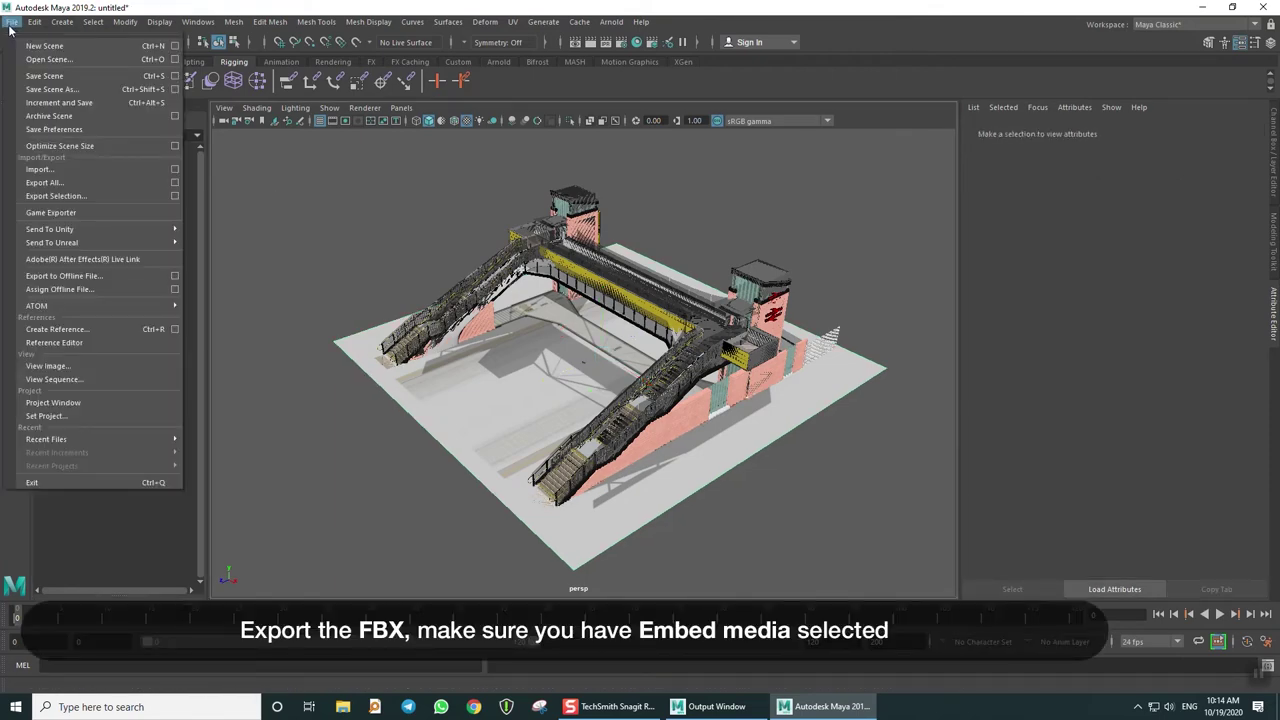
{"action": "left_click", "coordinate": [64, 182]}
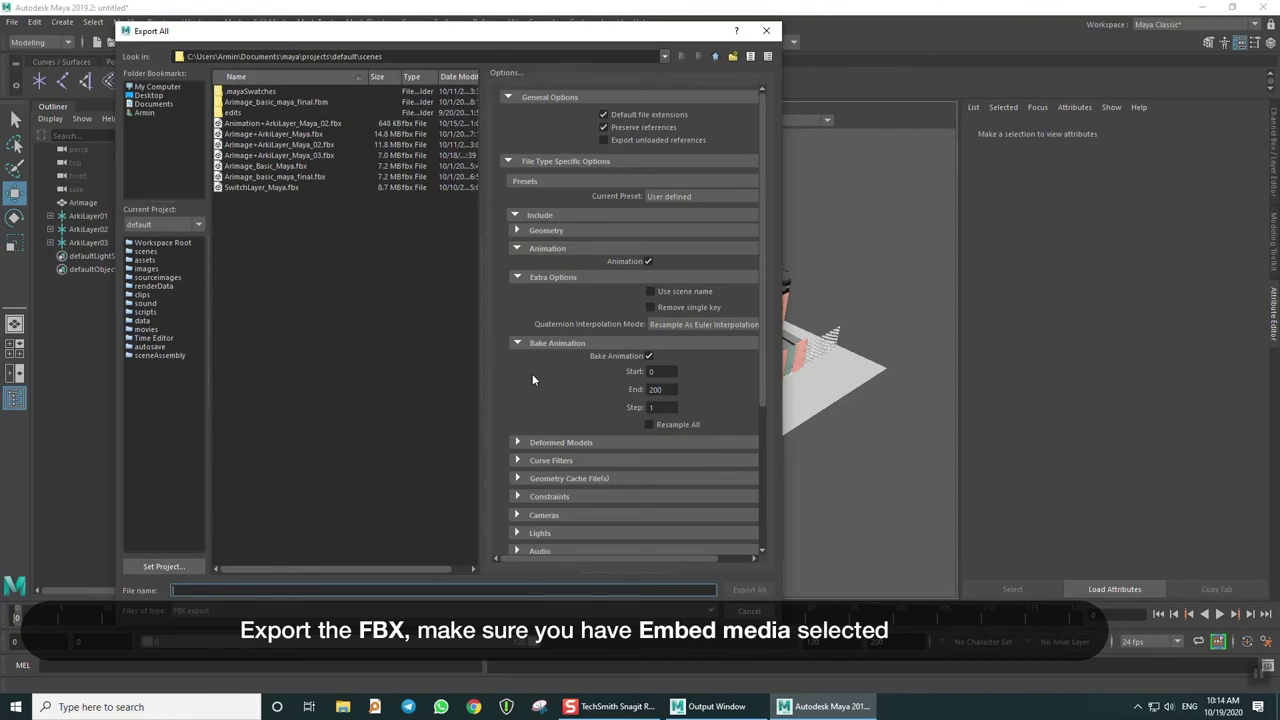
{"action": "scroll", "coordinate": [532, 373], "scroll_direction": "down", "scroll_amount": 3}
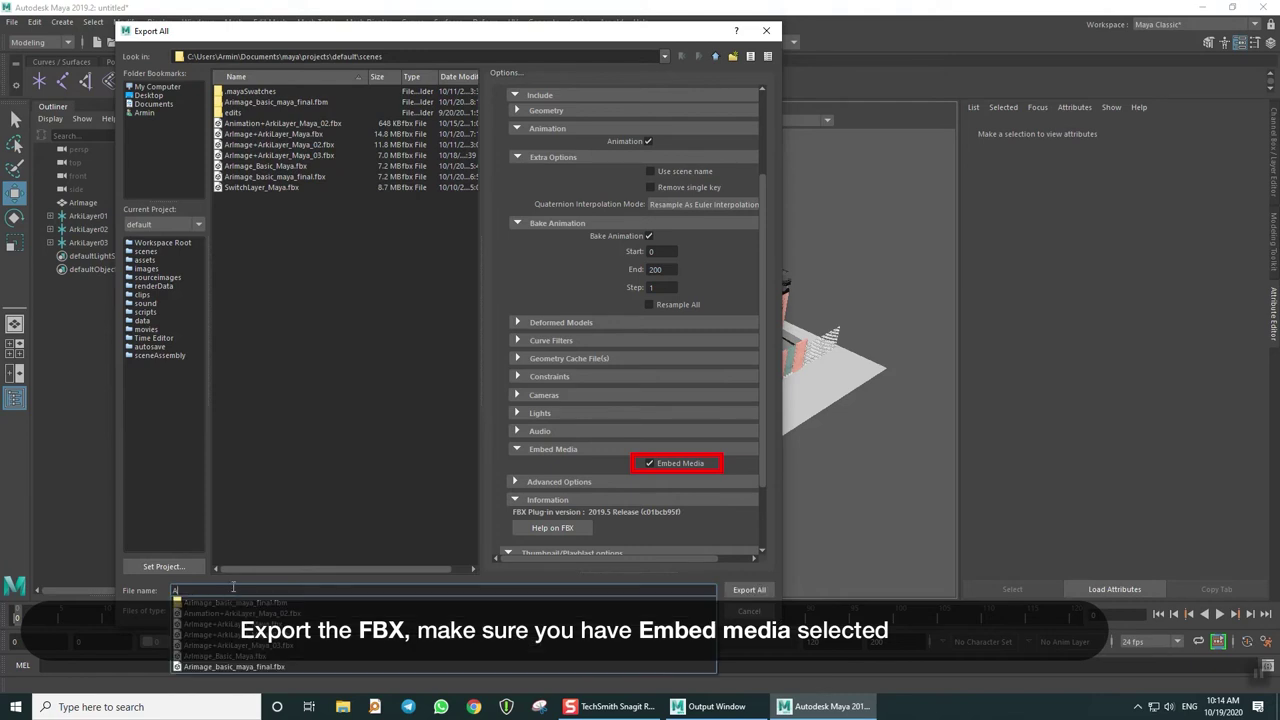
{"action": "type", "text": "Arimage+ArkiLay"}
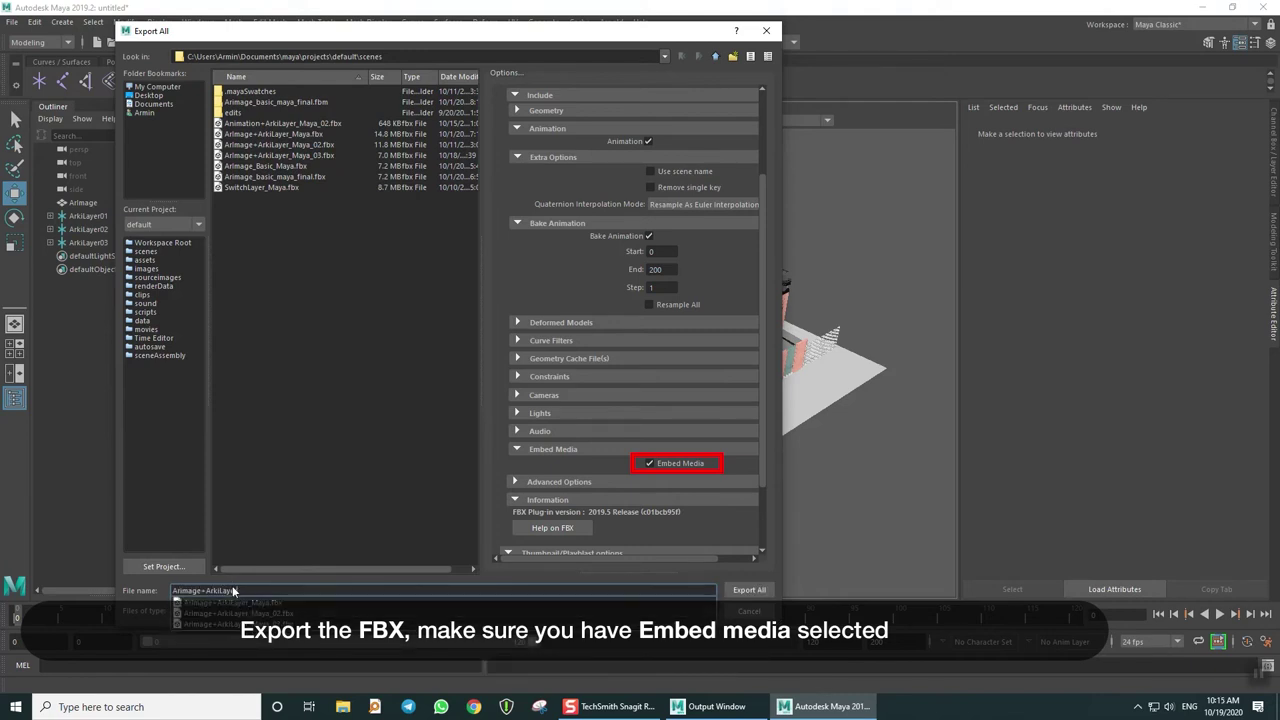
{"action": "type", "text": "er_Maya_final"}
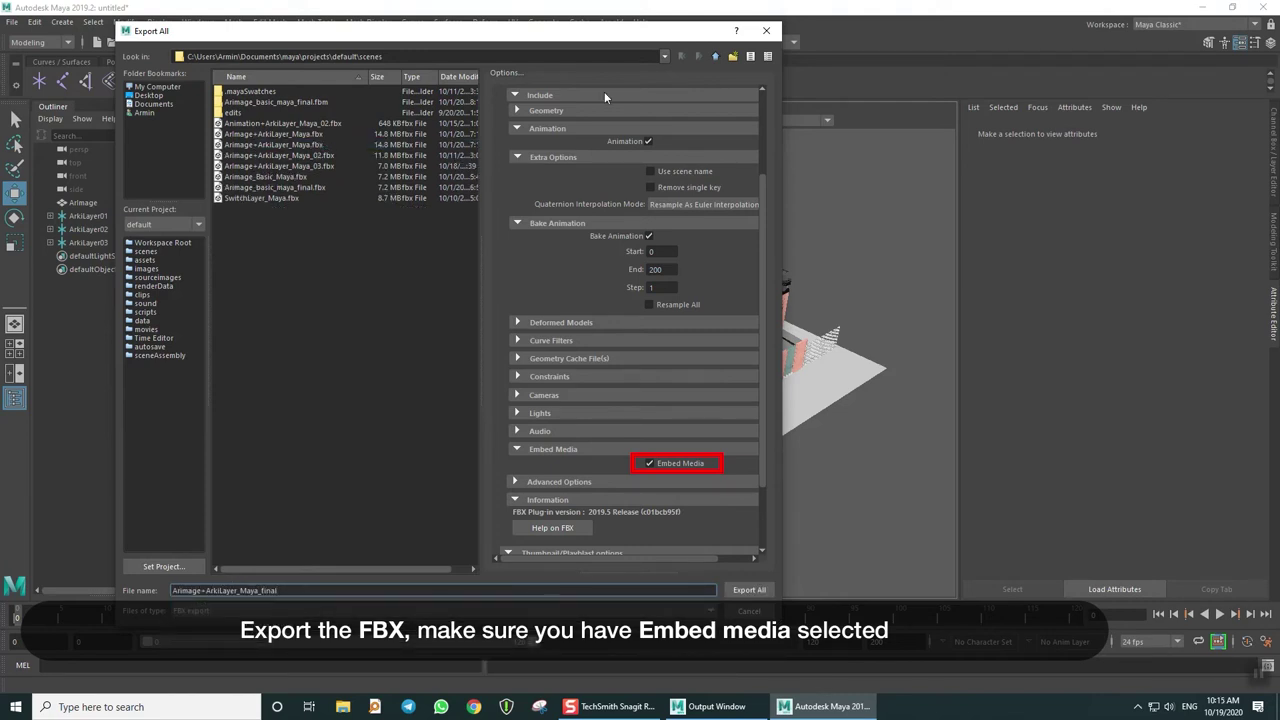
{"action": "left_click", "coordinate": [750, 591]}
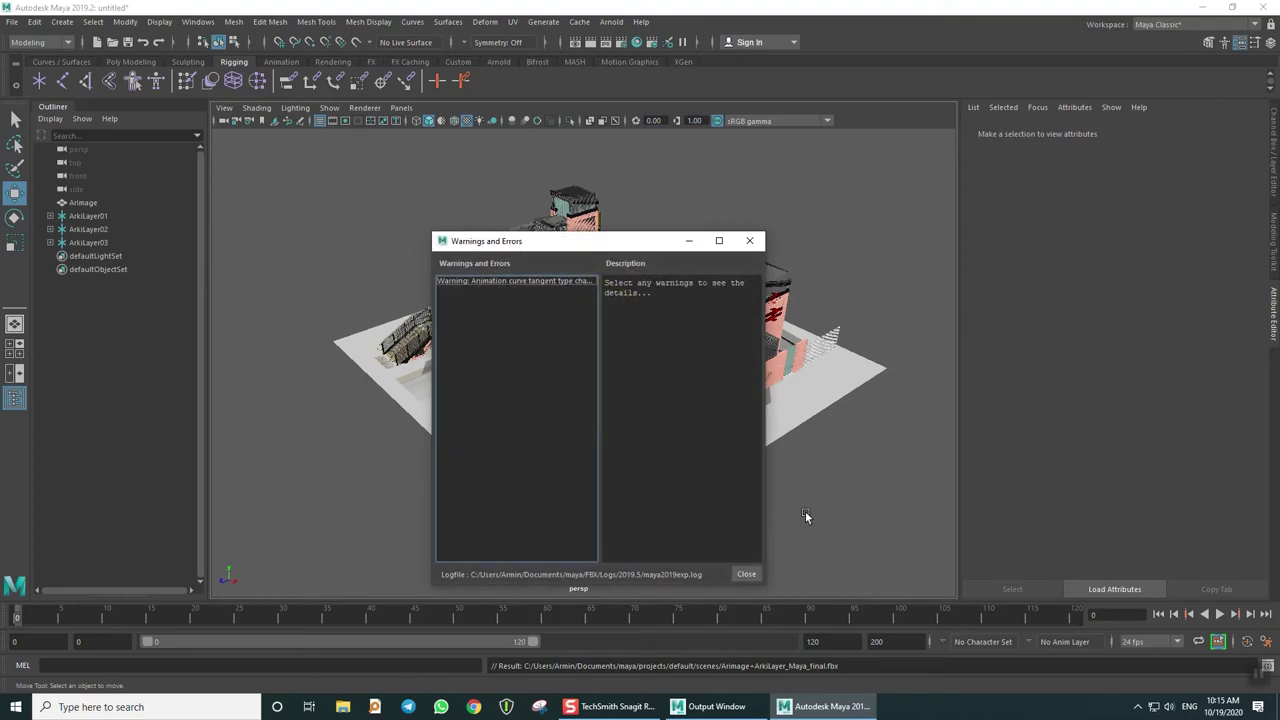
Close the Warnings and Errors report left by the FBX export
{"action": "left_click", "coordinate": [744, 573]}
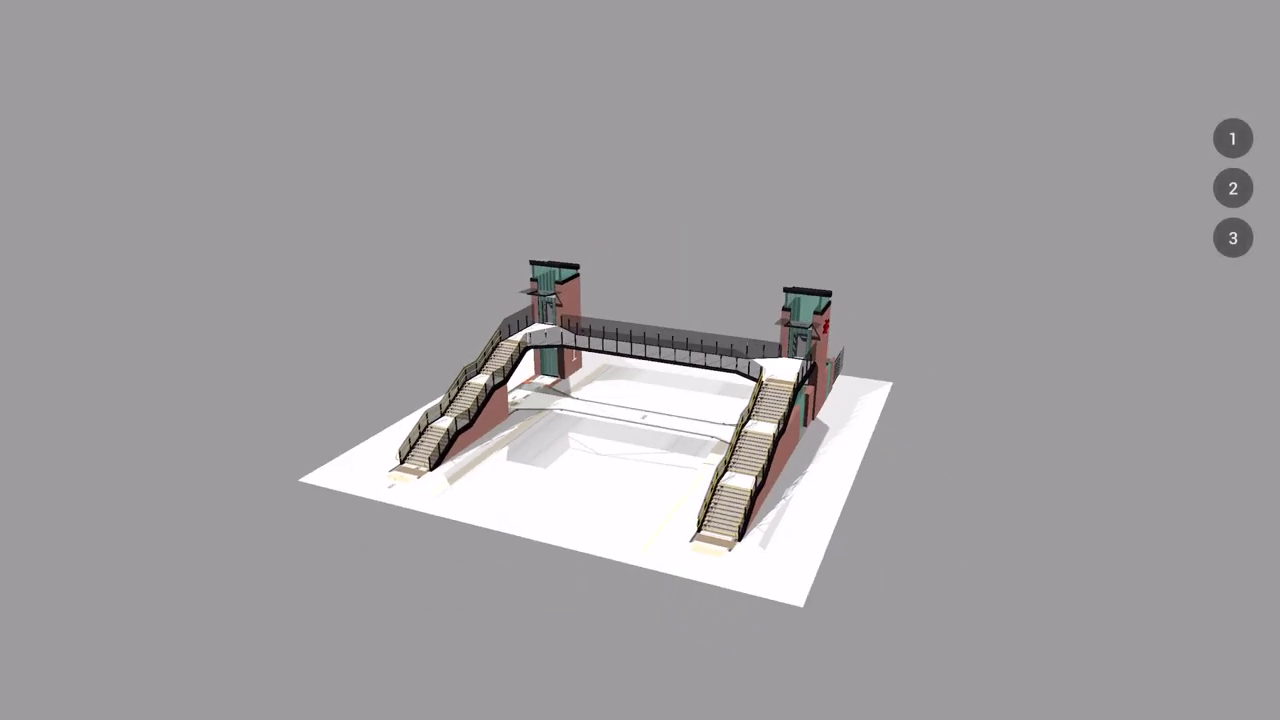
Switch the AR bridge between designs 2 and 3 twice, then back to design 1
{"action": "left_click", "coordinate": [1232, 188]}
{"action": "left_click", "coordinate": [1232, 238]}
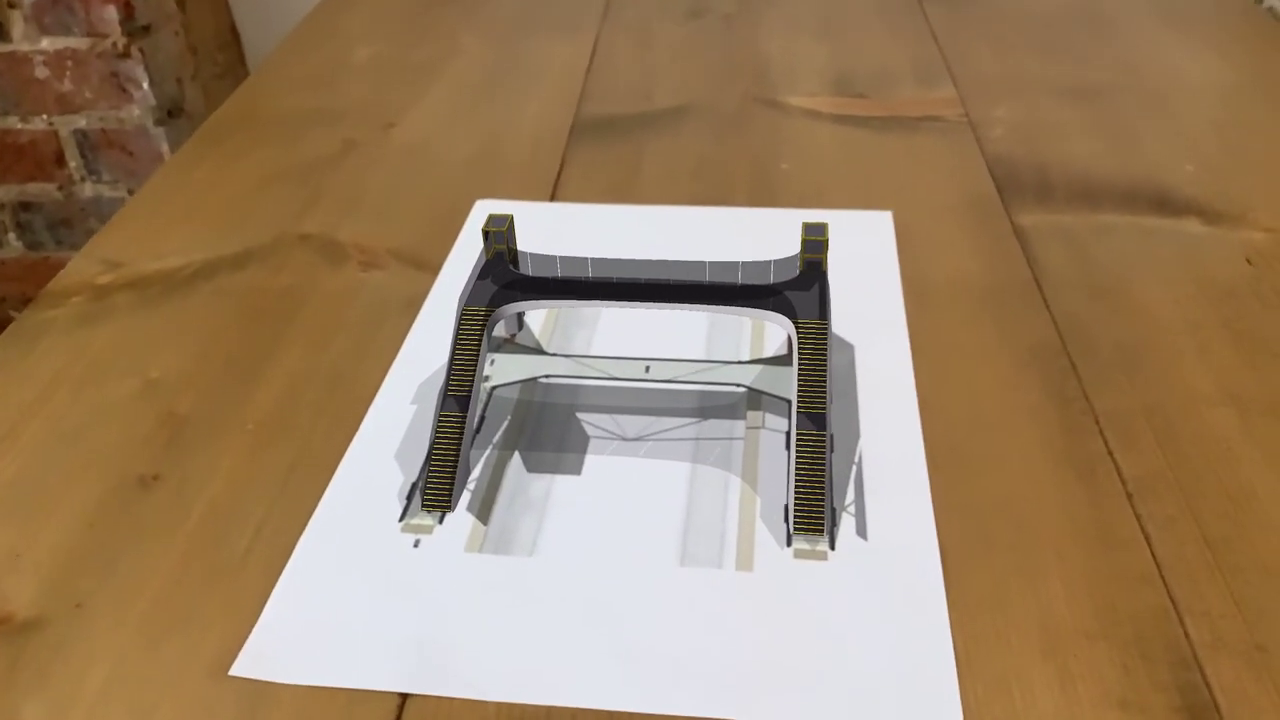
{"action": "left_click", "coordinate": [1232, 188]}
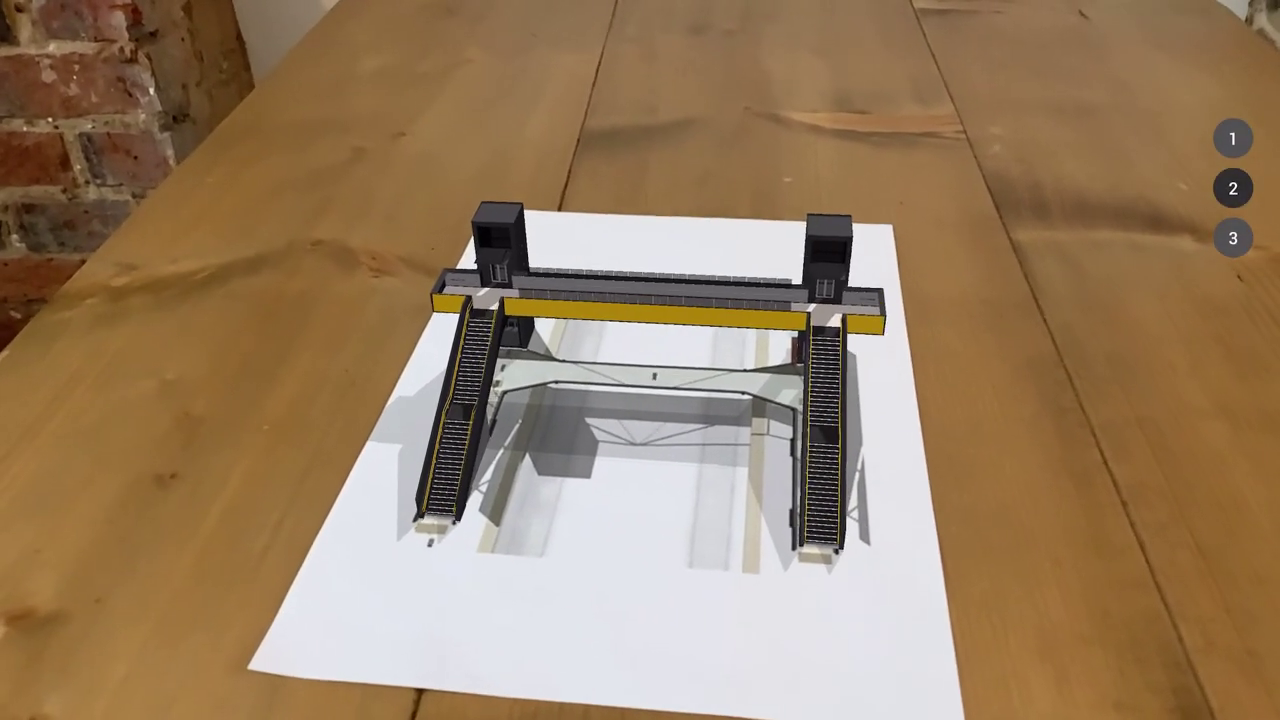
{"action": "left_click", "coordinate": [1232, 238]}
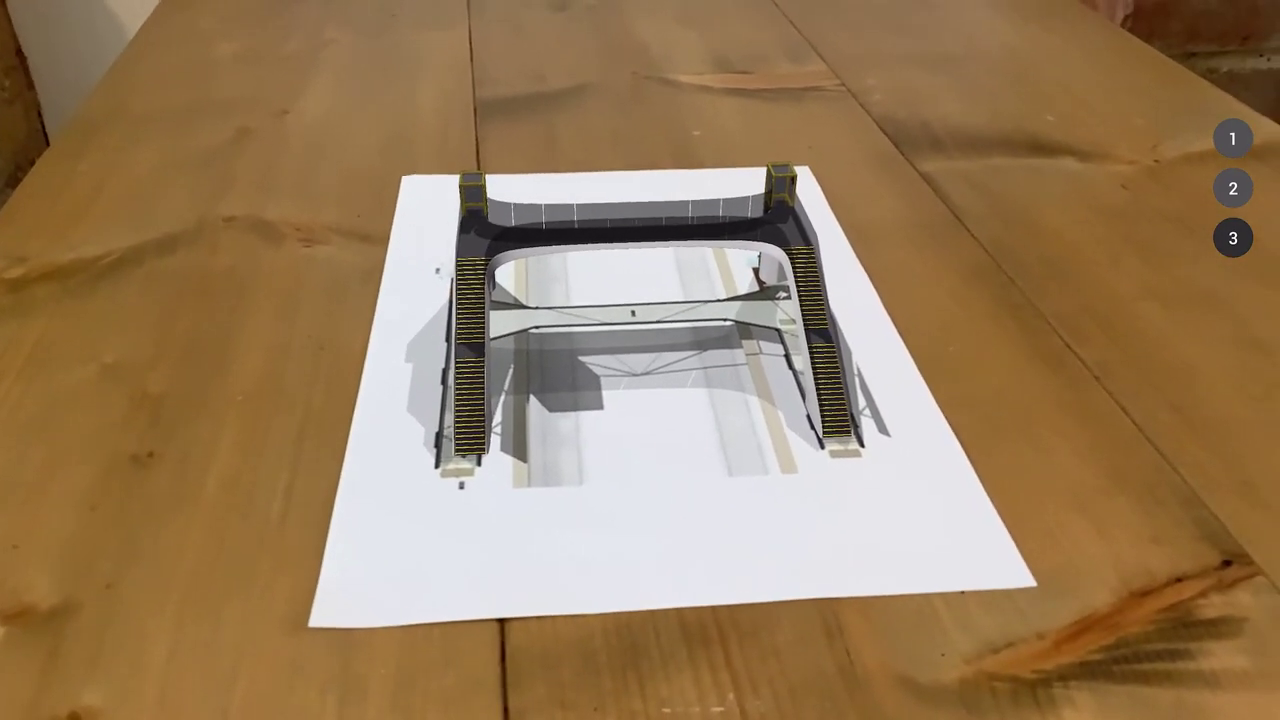
{"action": "left_click", "coordinate": [1232, 138]}
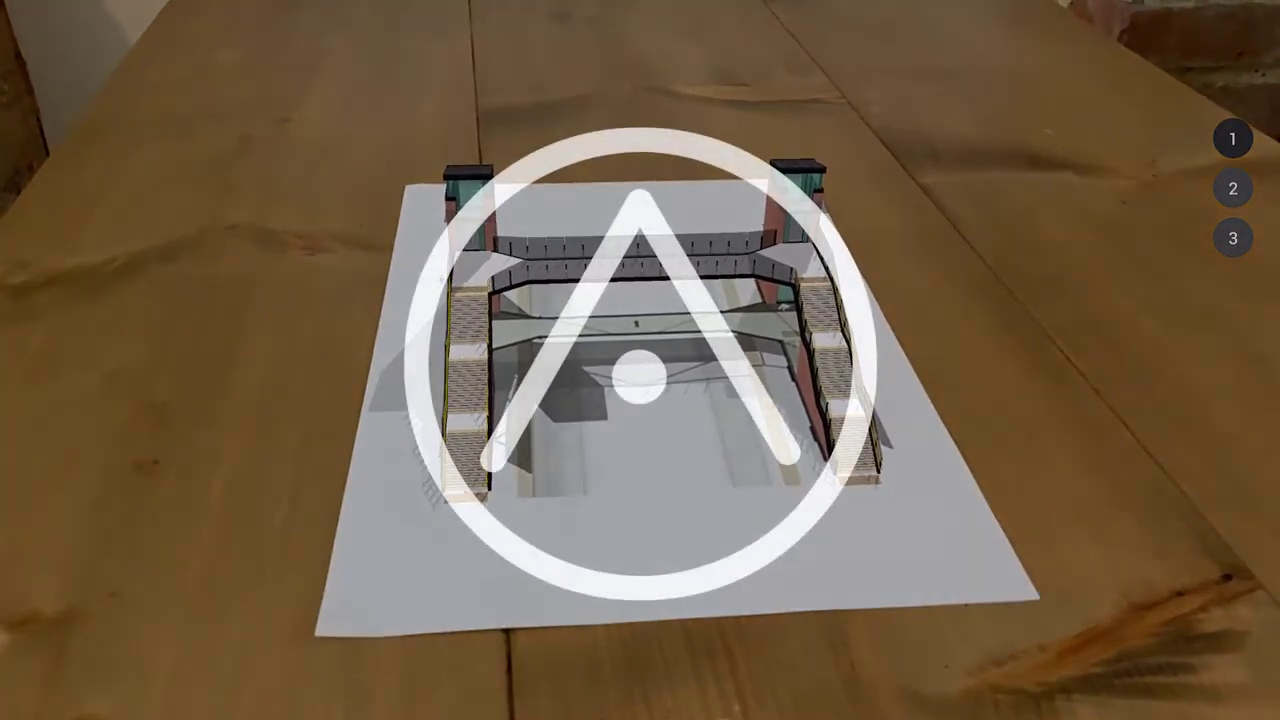